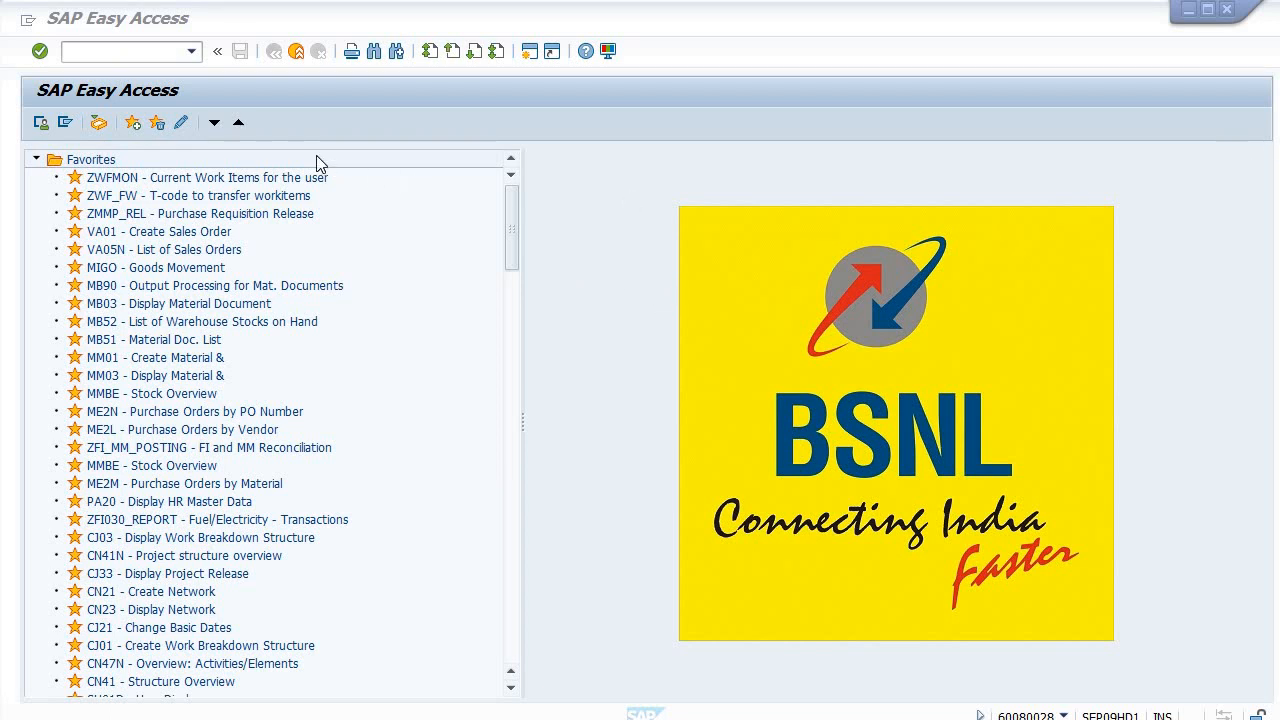
Step: Open the Vendor Line Item Display with transaction code fbl1n
click(136, 52)
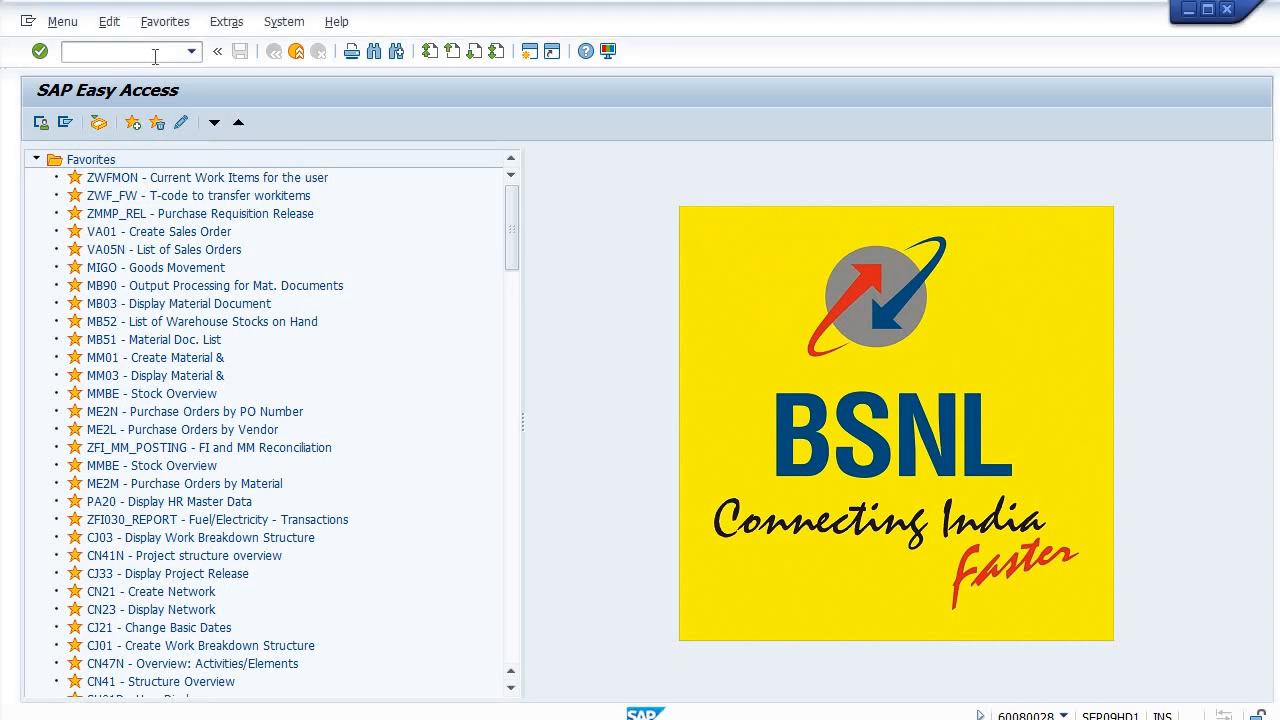
text(fbl1n)
key(Return)
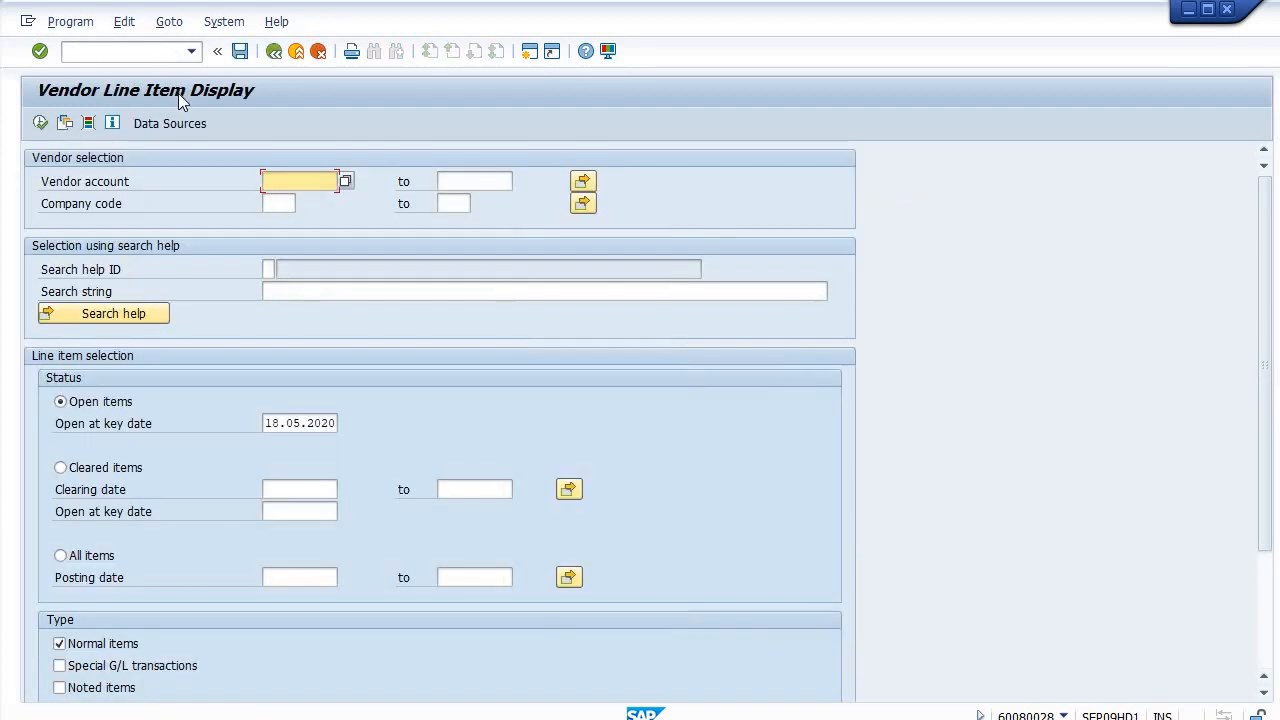
Step: Show the dynamic selections, set Circle Code to 1017, and enter 1100 as the company code
click(89, 122)
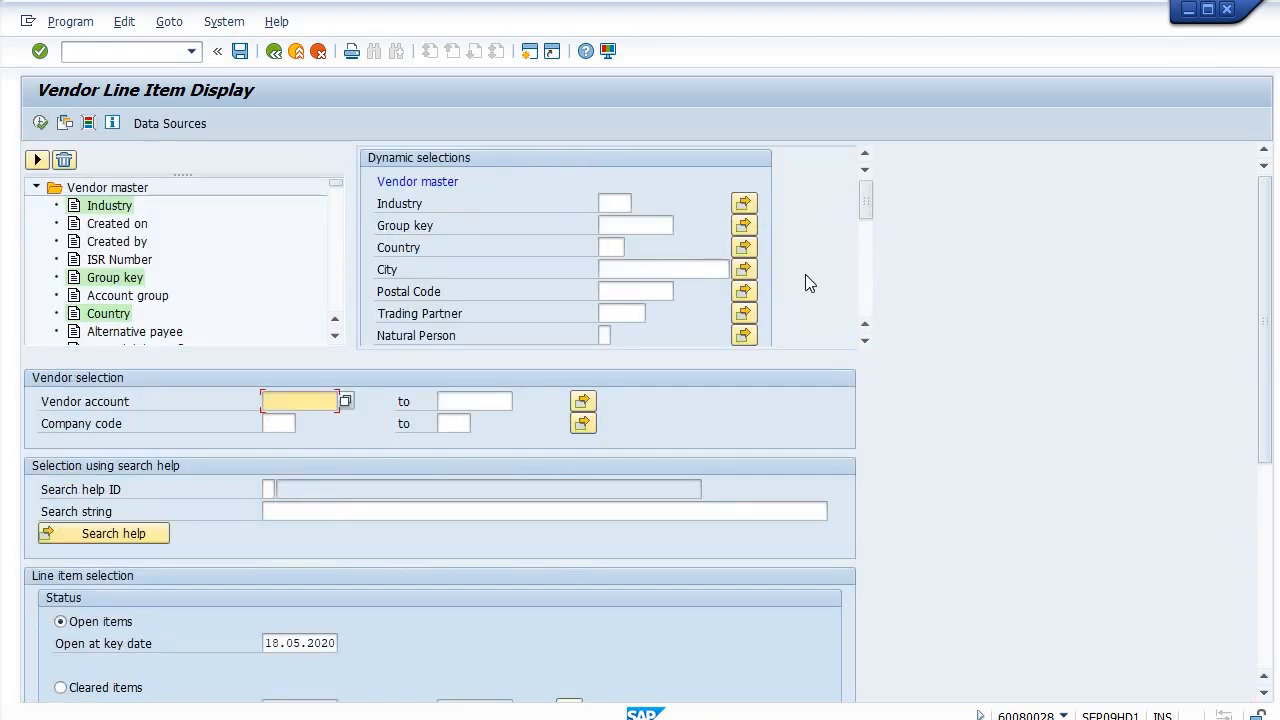
drag(867, 203, 866, 320)
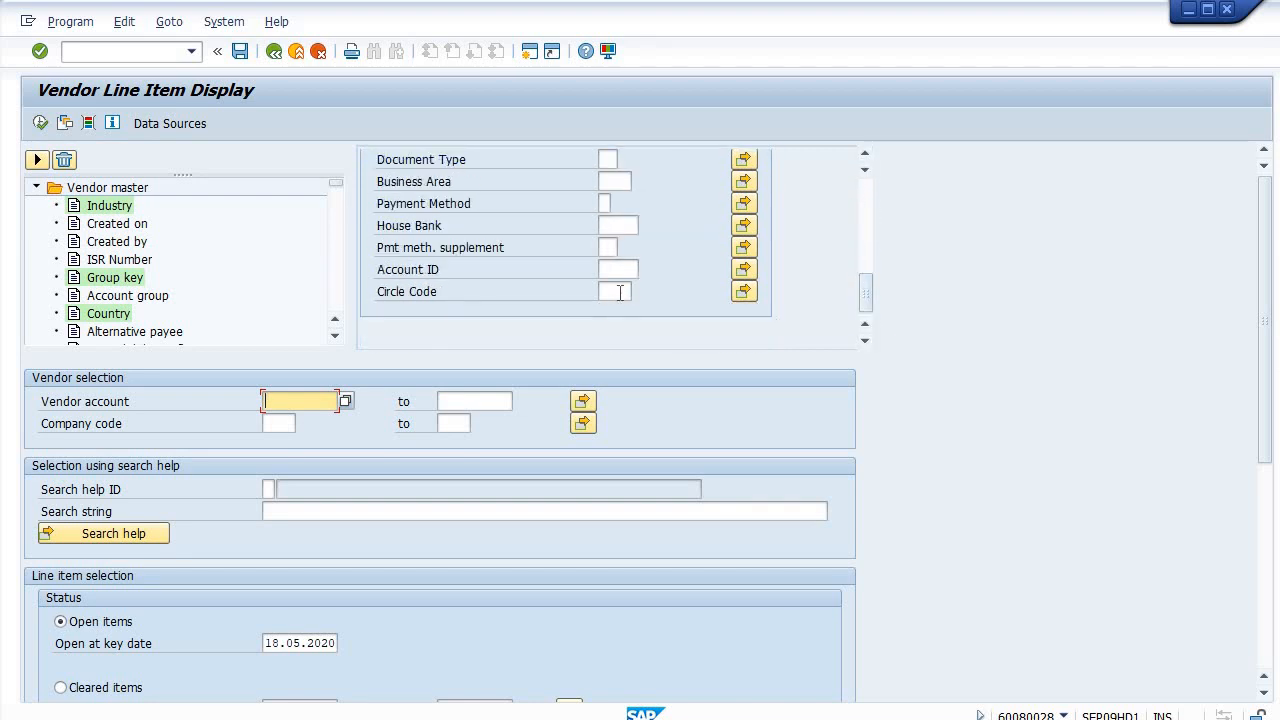
click(605, 292)
text(1017)
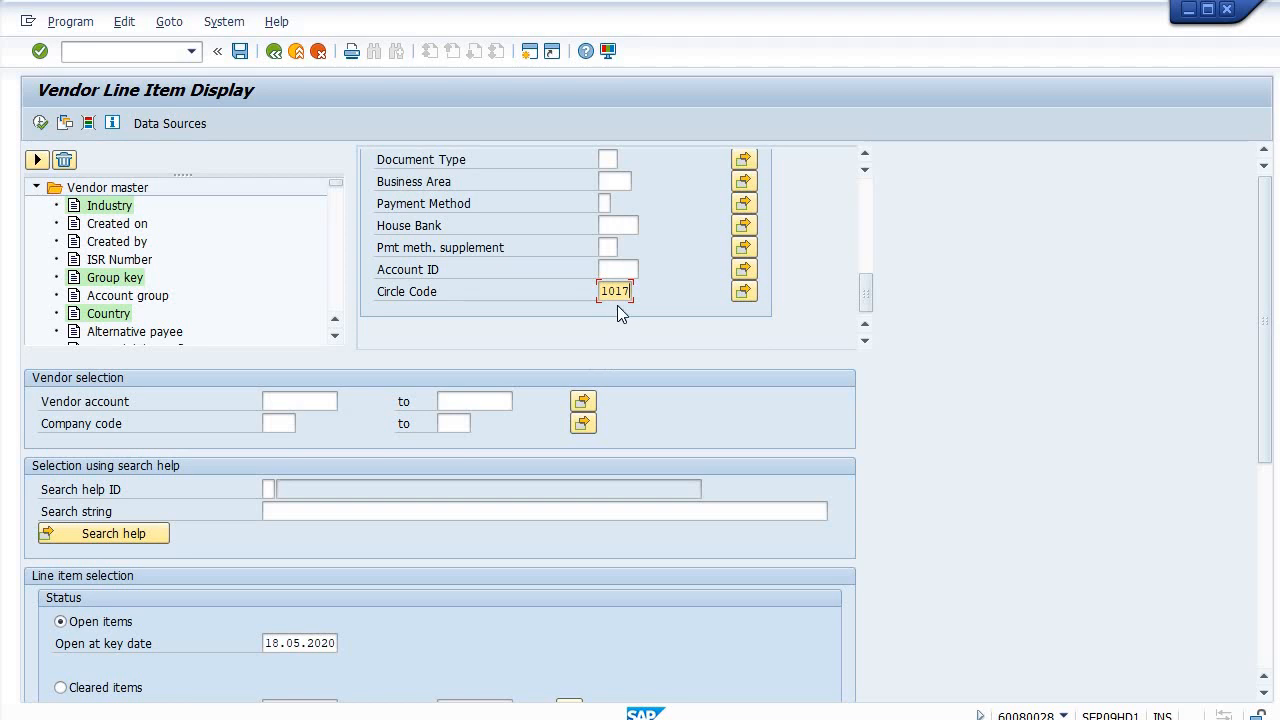
click(289, 426)
text(1100)
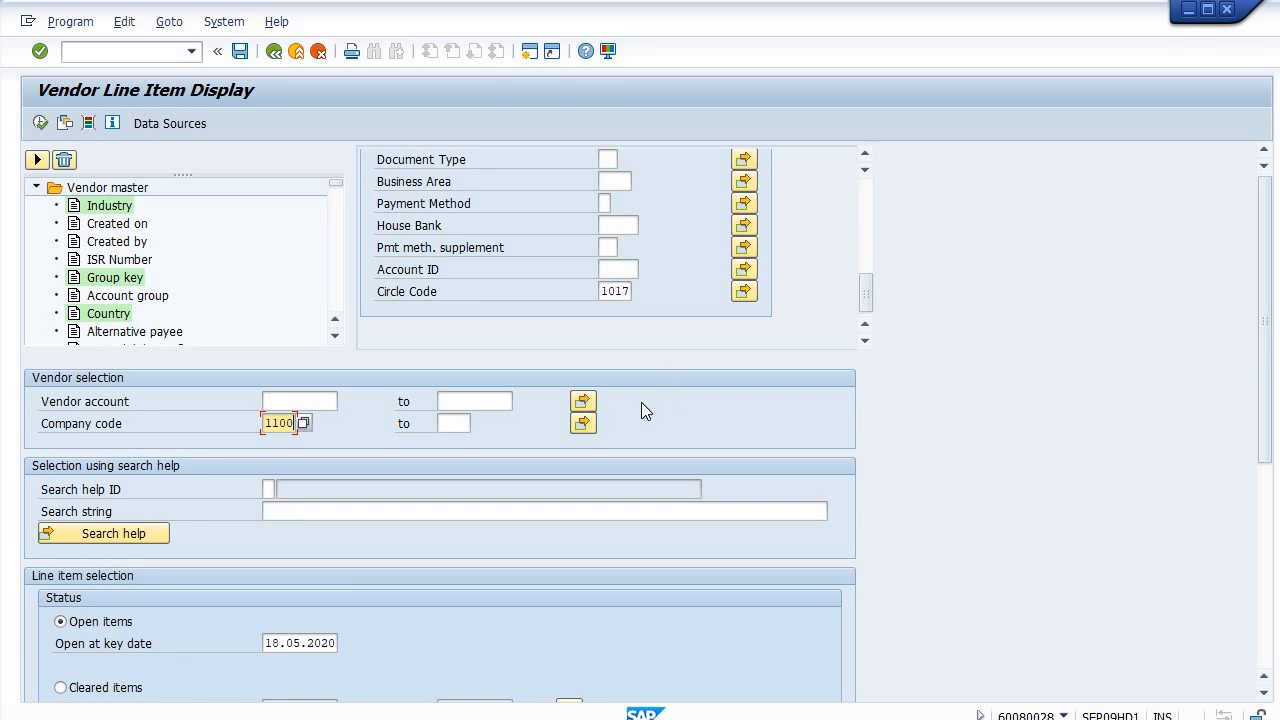
Step: Switch to the fuel vendor code.xlsx workbook in Excel and copy the vendor codes in column A of Sheet4
click(591, 397)
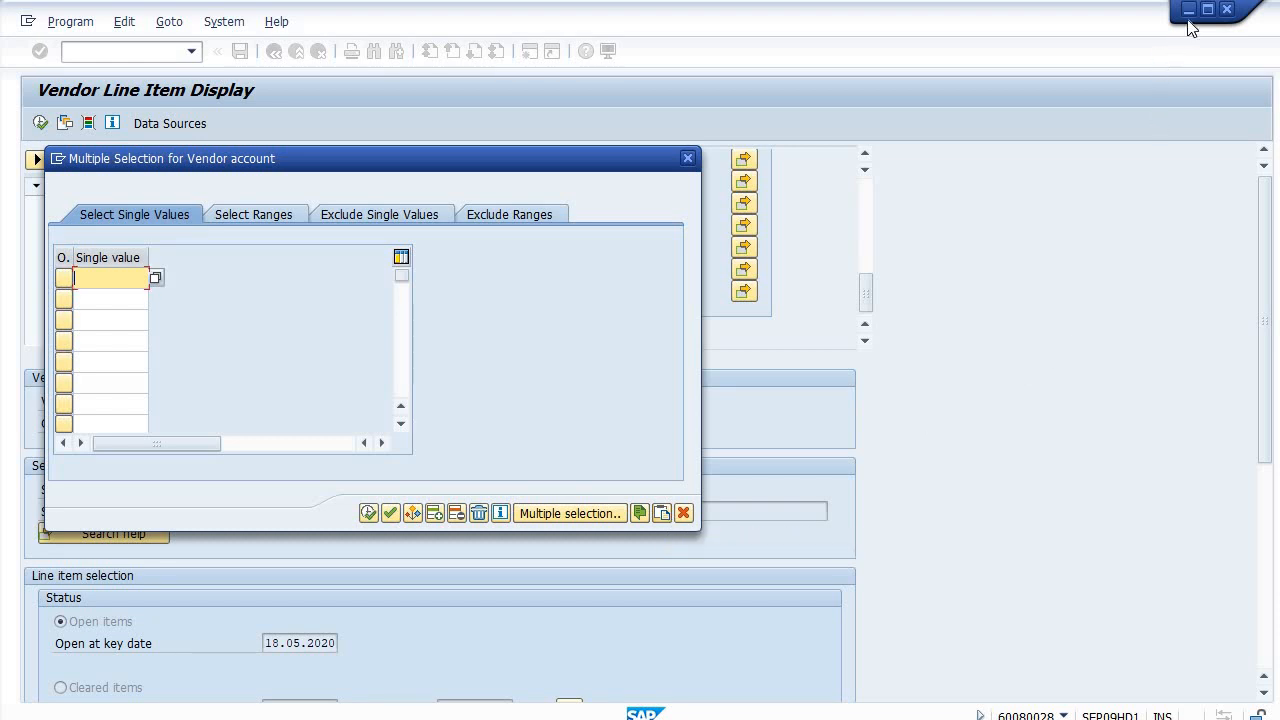
click(688, 159)
click(1189, 9)
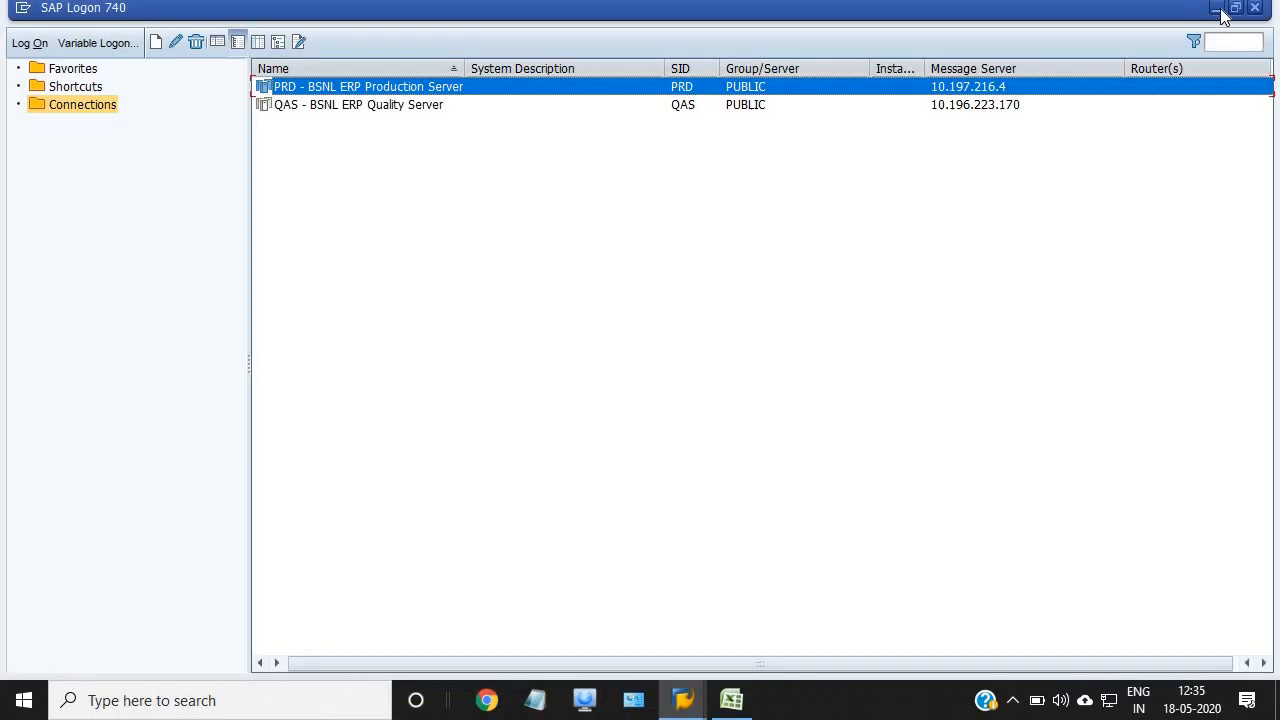
click(1218, 9)
scroll(149, 354, up, 4)
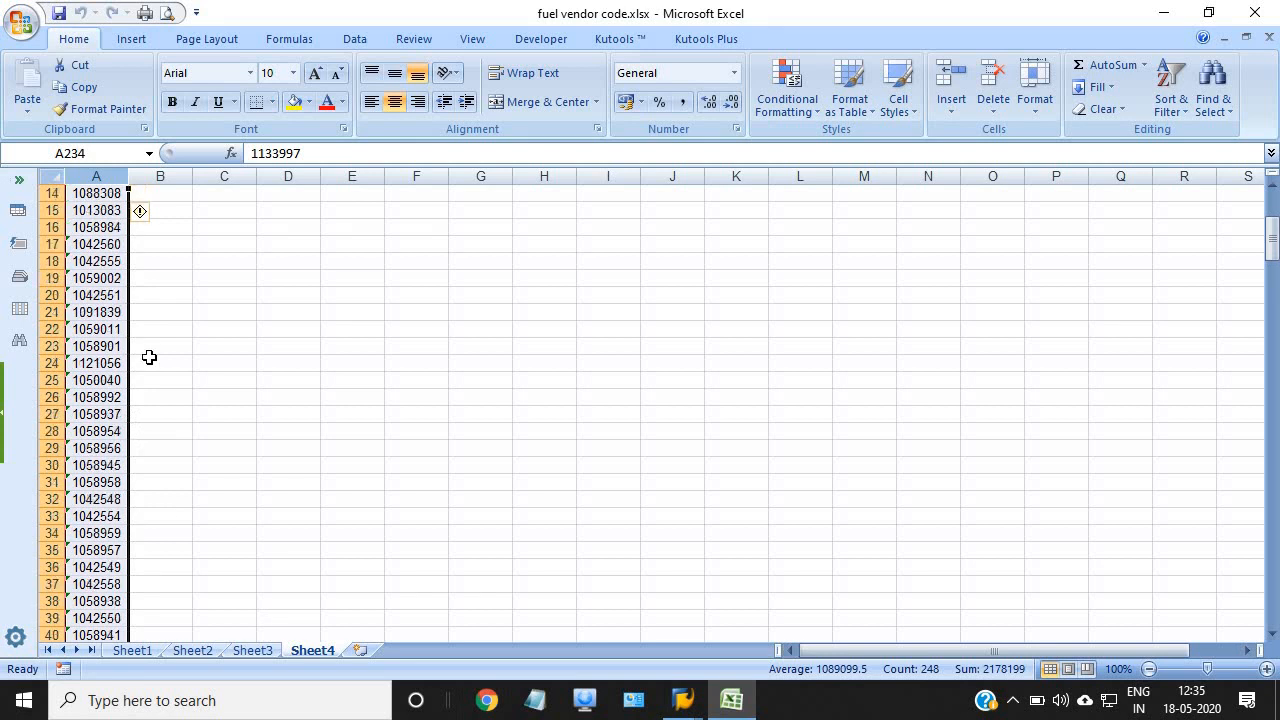
scroll(197, 364, up, 2)
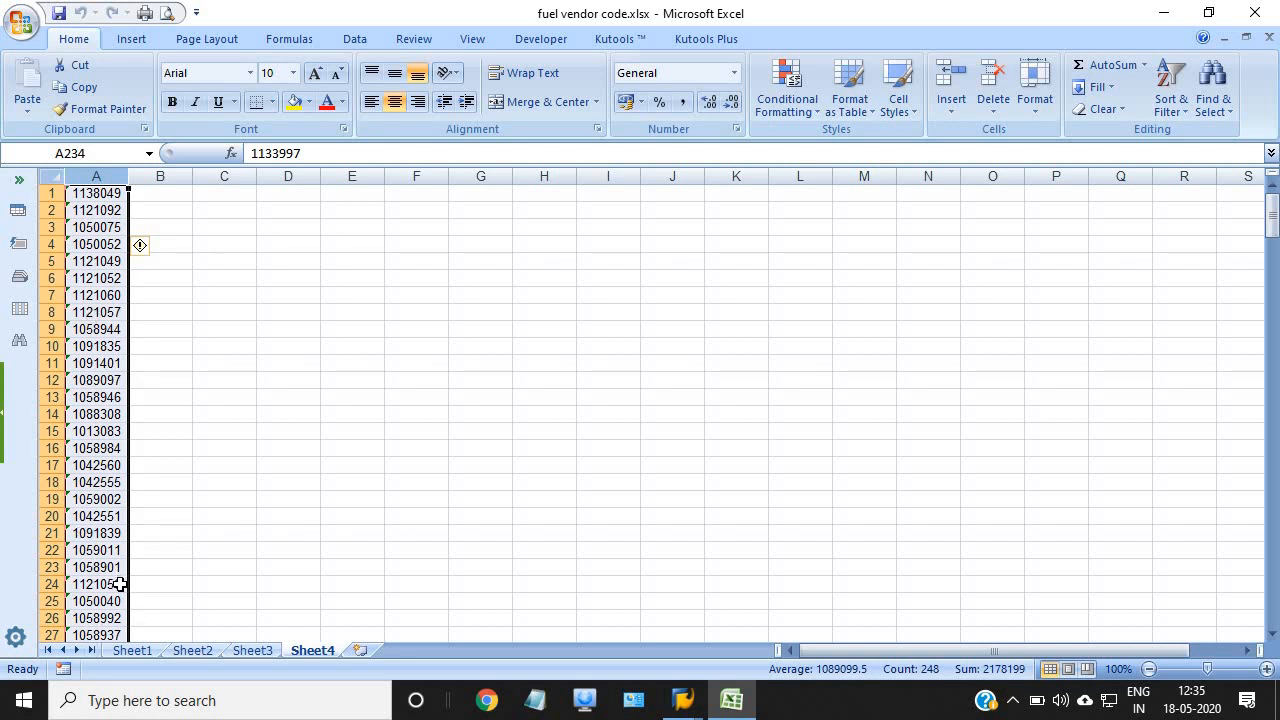
key(ctrl+c)
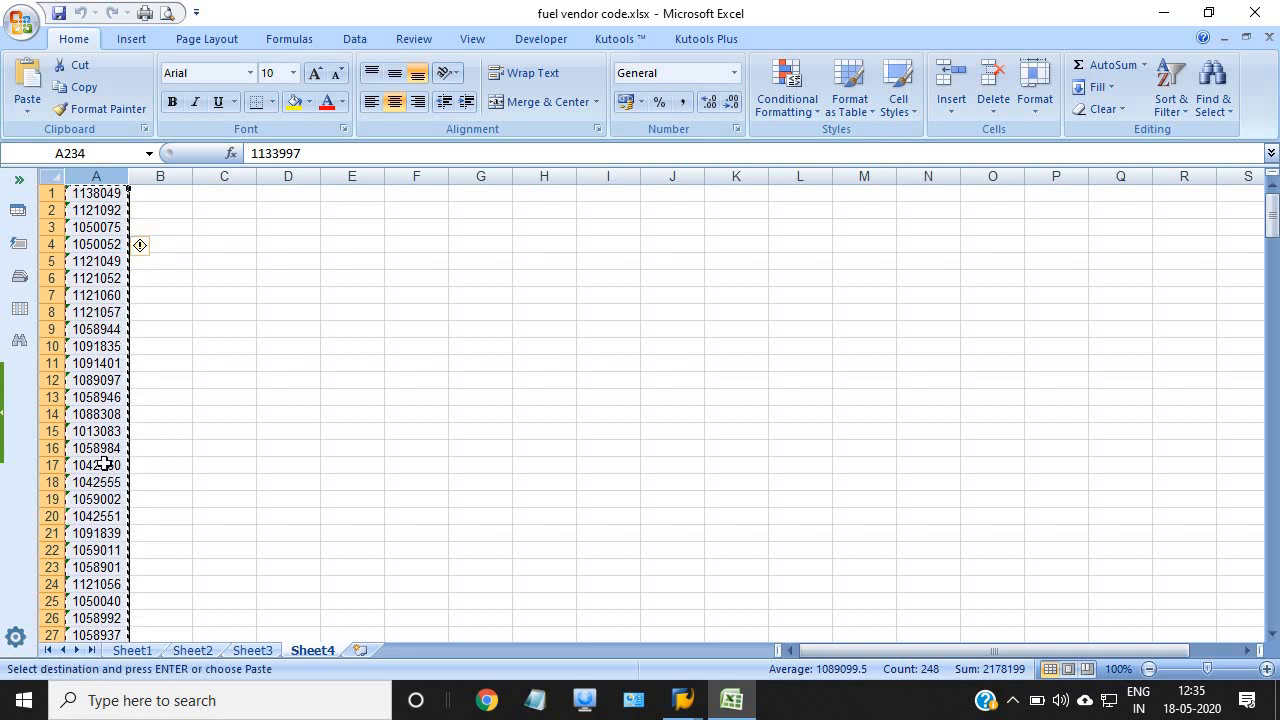
right_click(129, 449)
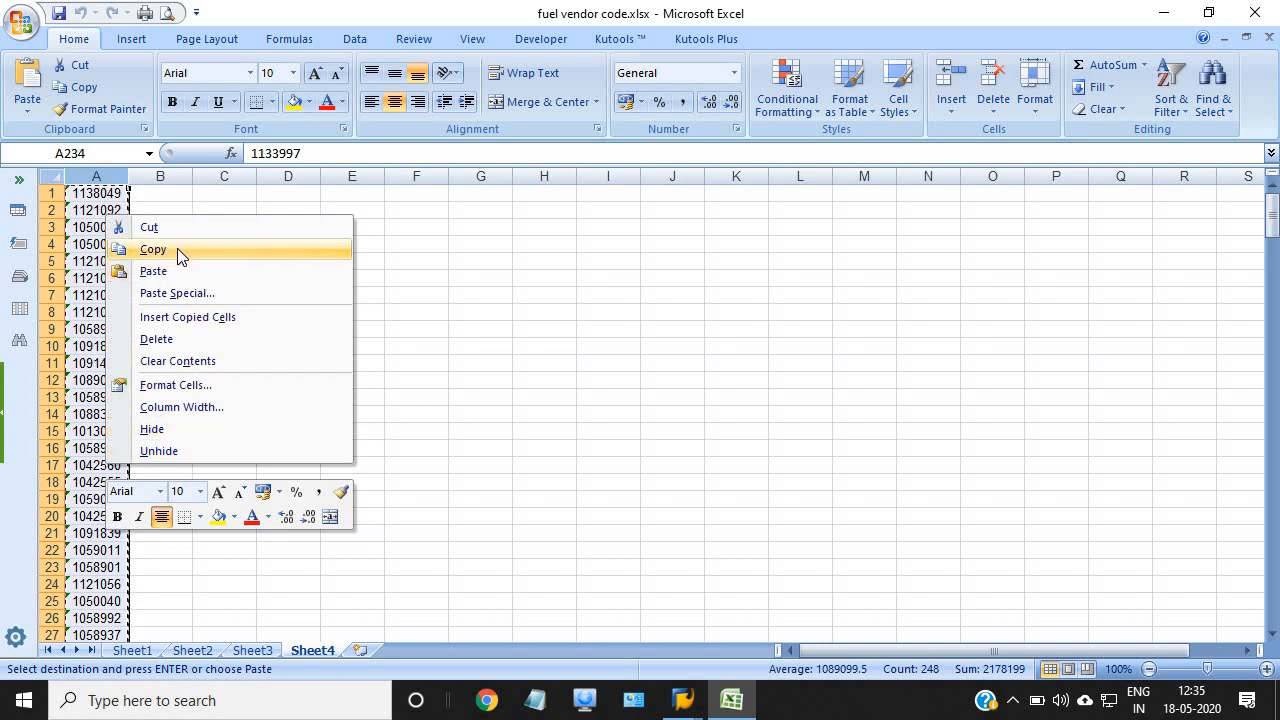
click(156, 273)
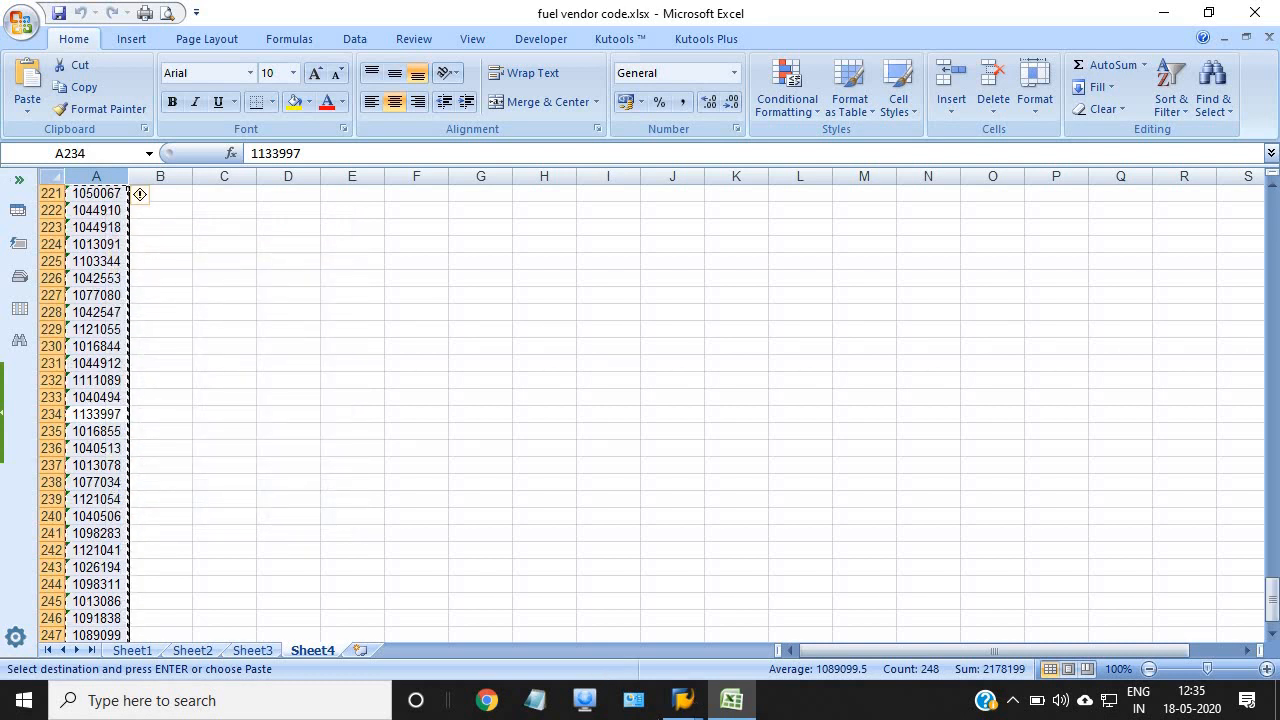
Step: Return to SAP and load the copied vendor codes from the clipboard as single values for the Vendor account selection
mouse_move(685, 710)
click(772, 634)
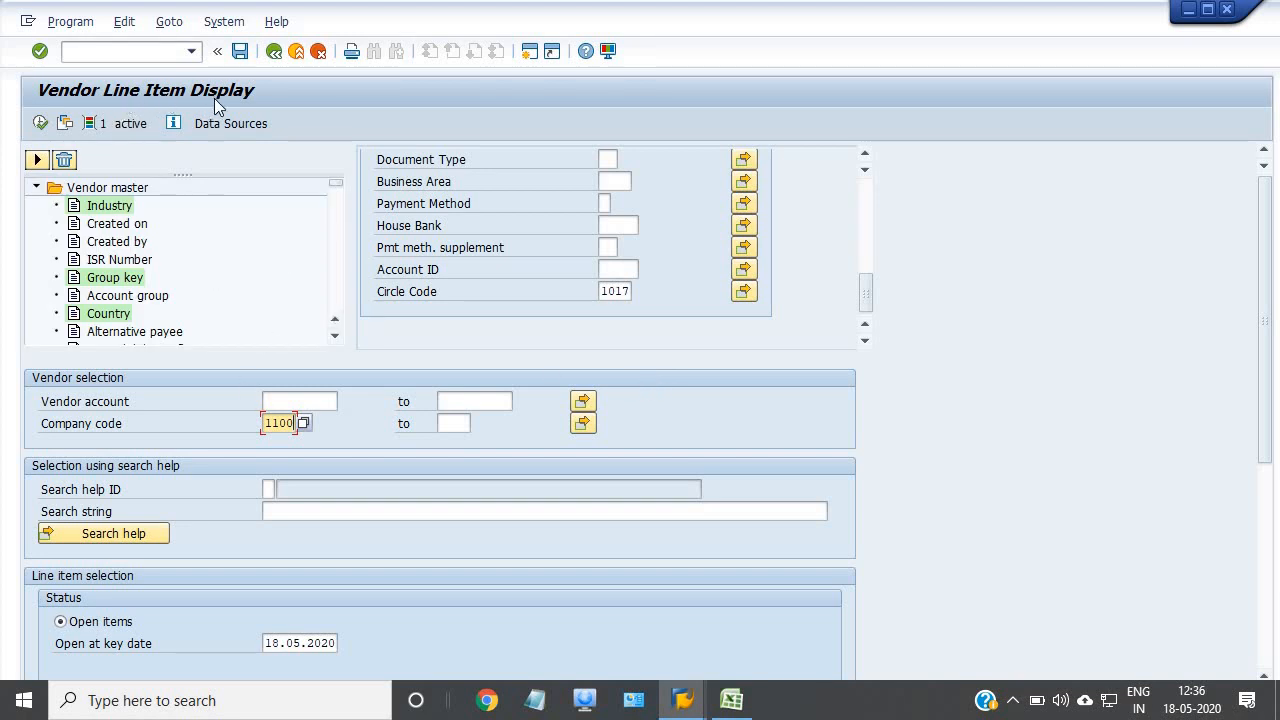
click(584, 401)
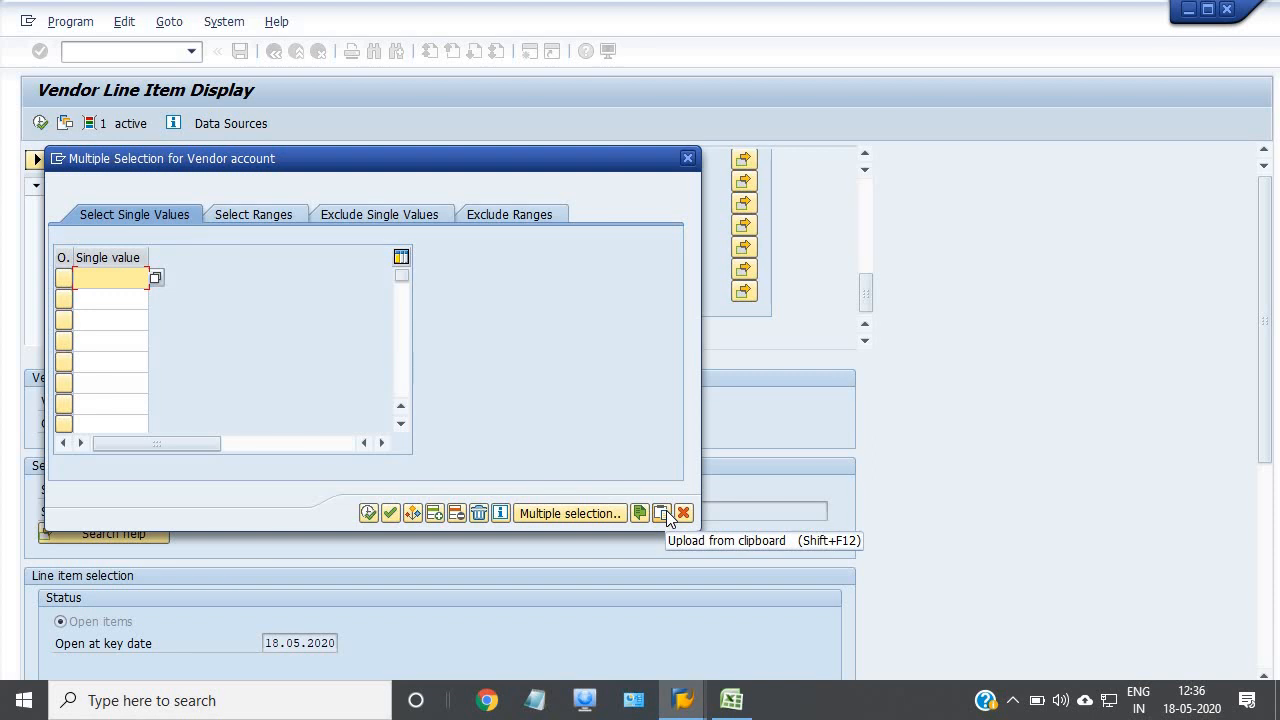
click(665, 513)
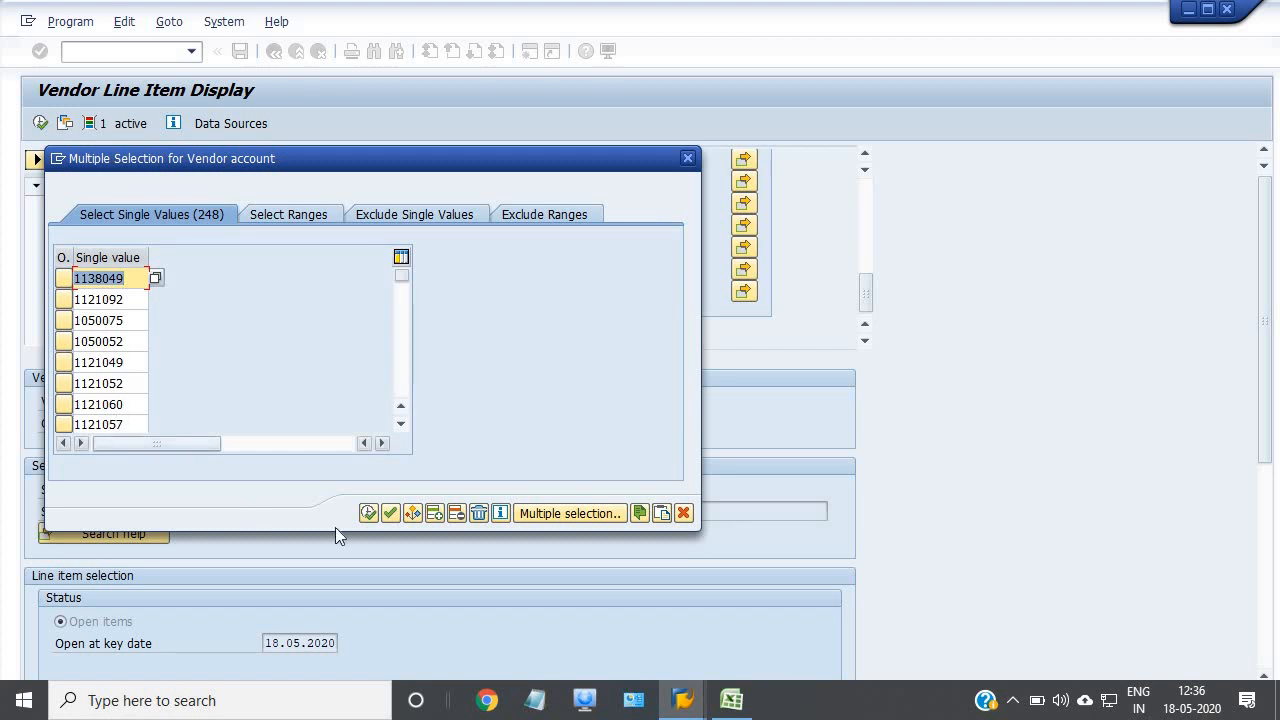
click(368, 514)
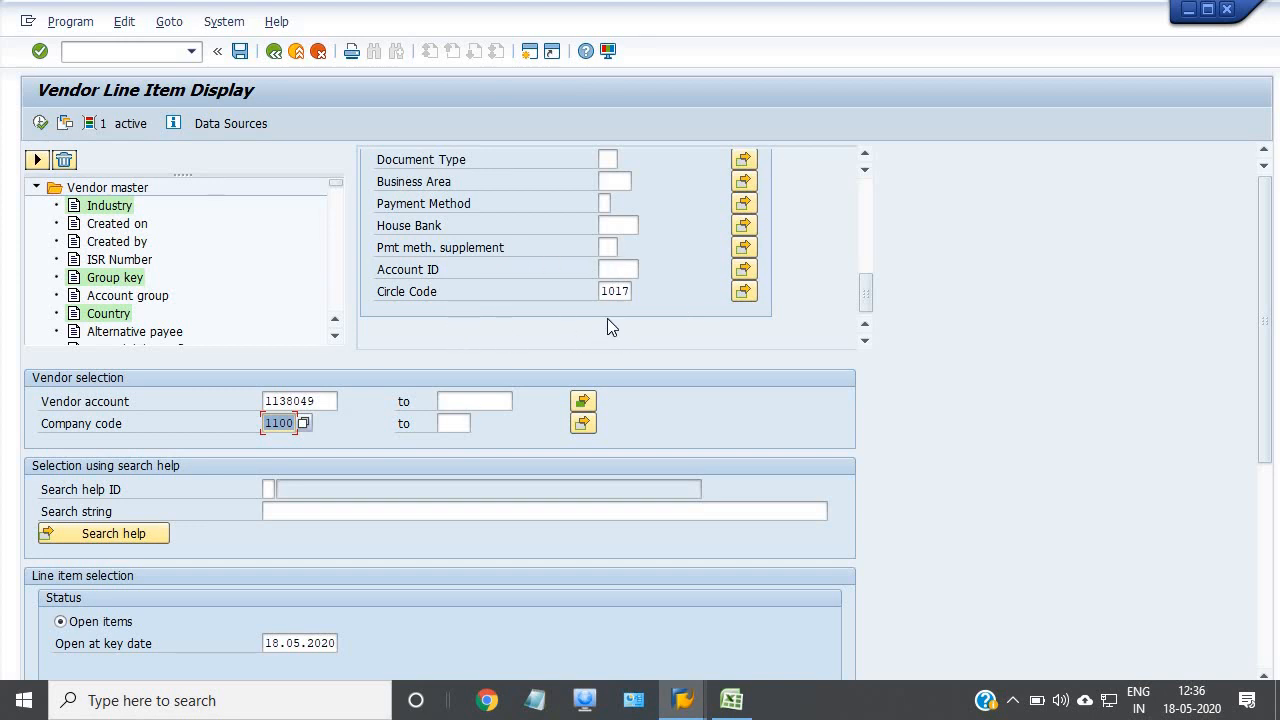
Step: Run the vendor line item report and review the listed open items down to the end of the list
click(40, 123)
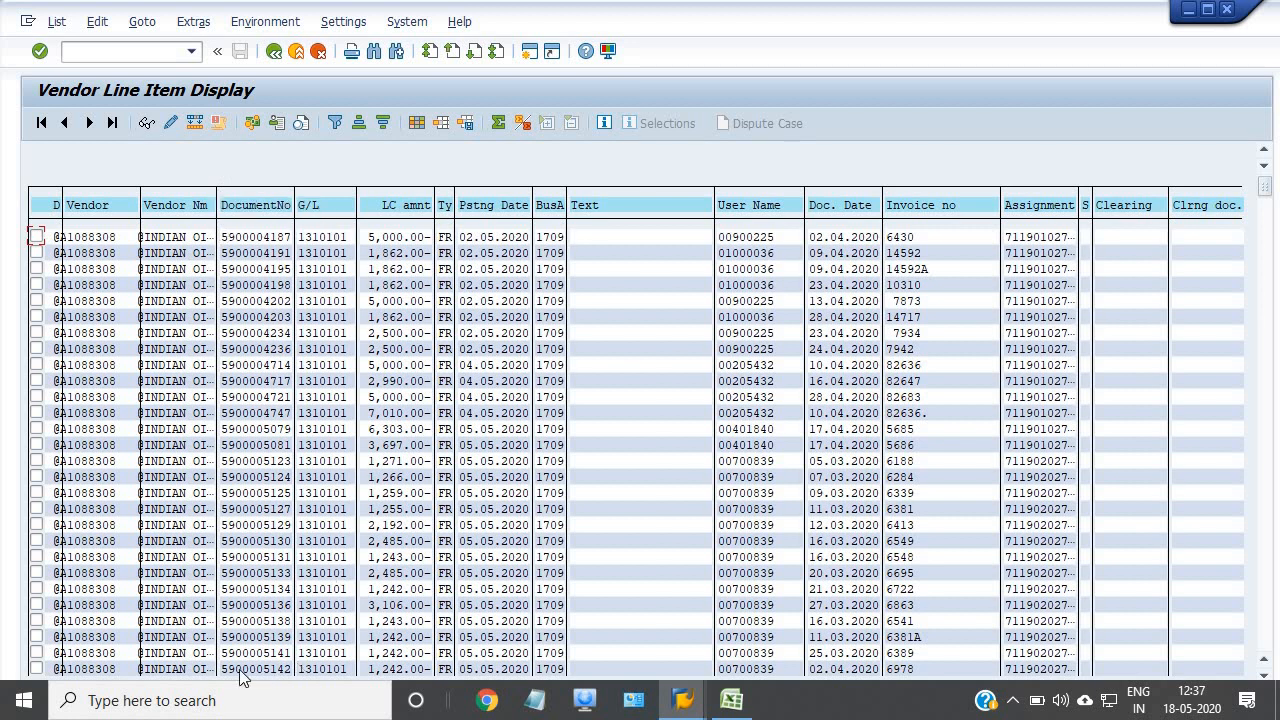
click(863, 316)
scroll(863, 316, down, 5)
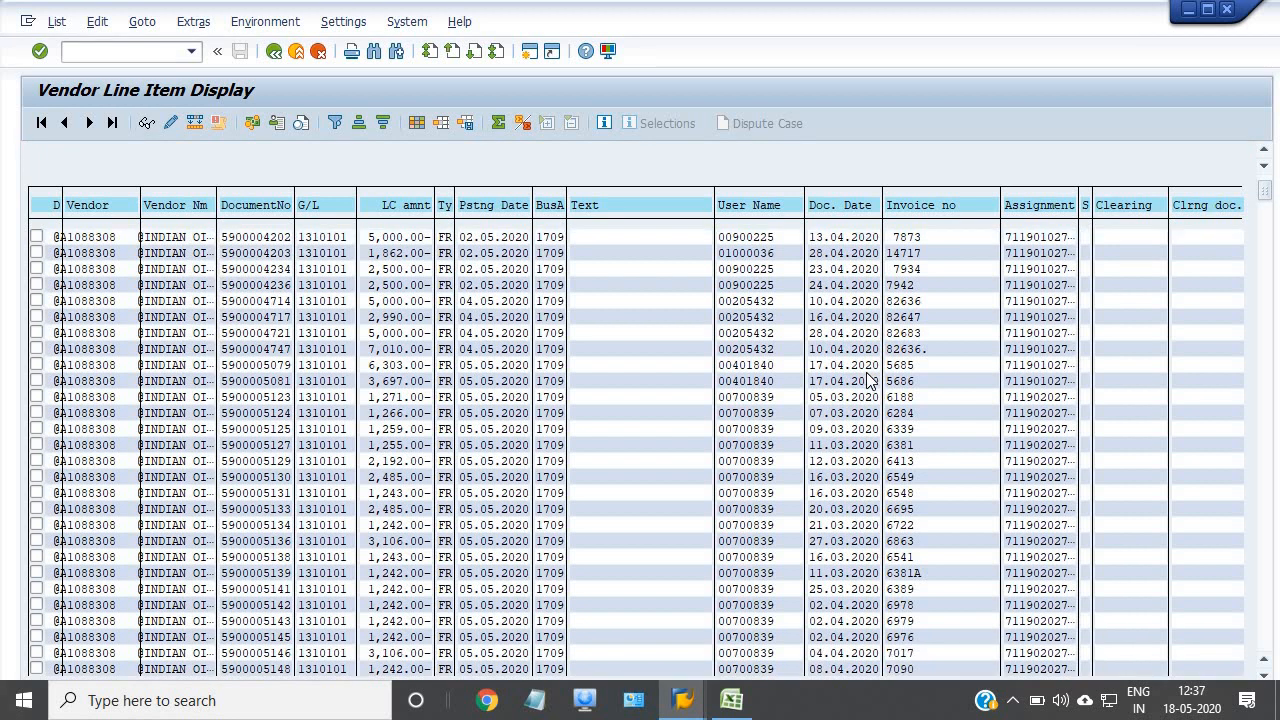
scroll(143, 250, down, 2)
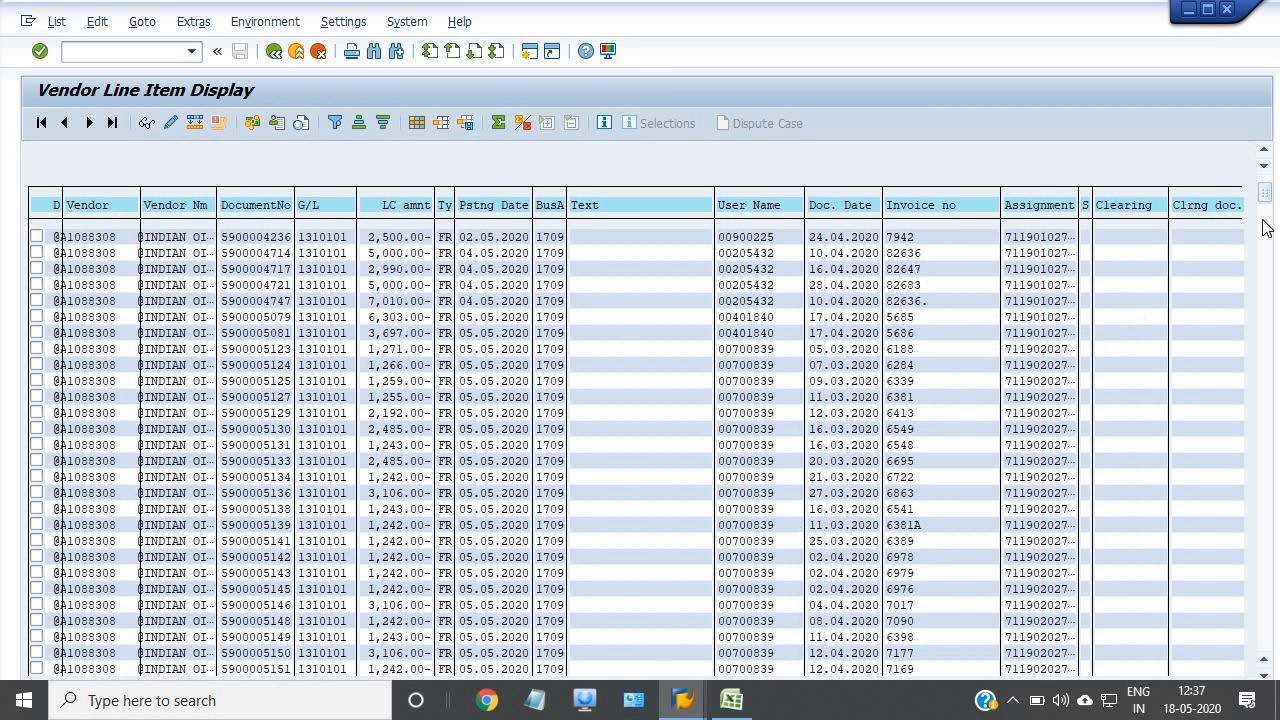
scroll(1272, 195, down, 1)
drag(1265, 195, 1266, 447)
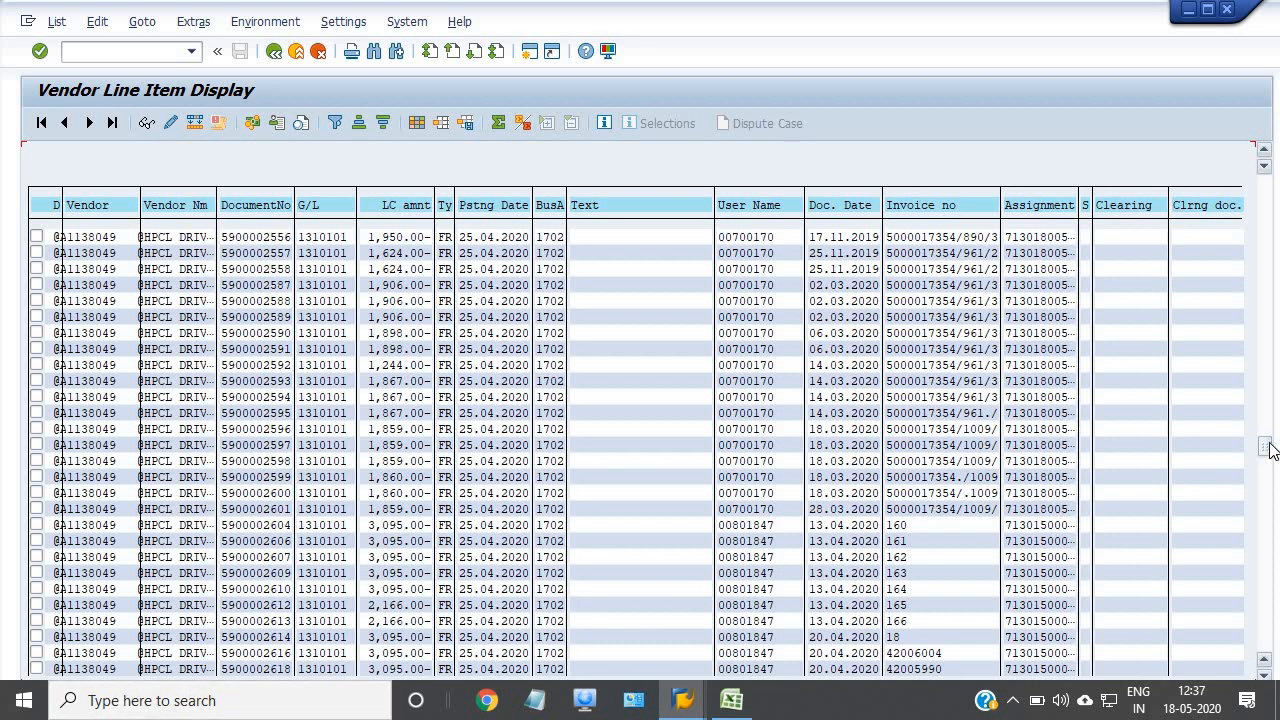
drag(1266, 447, 1276, 668)
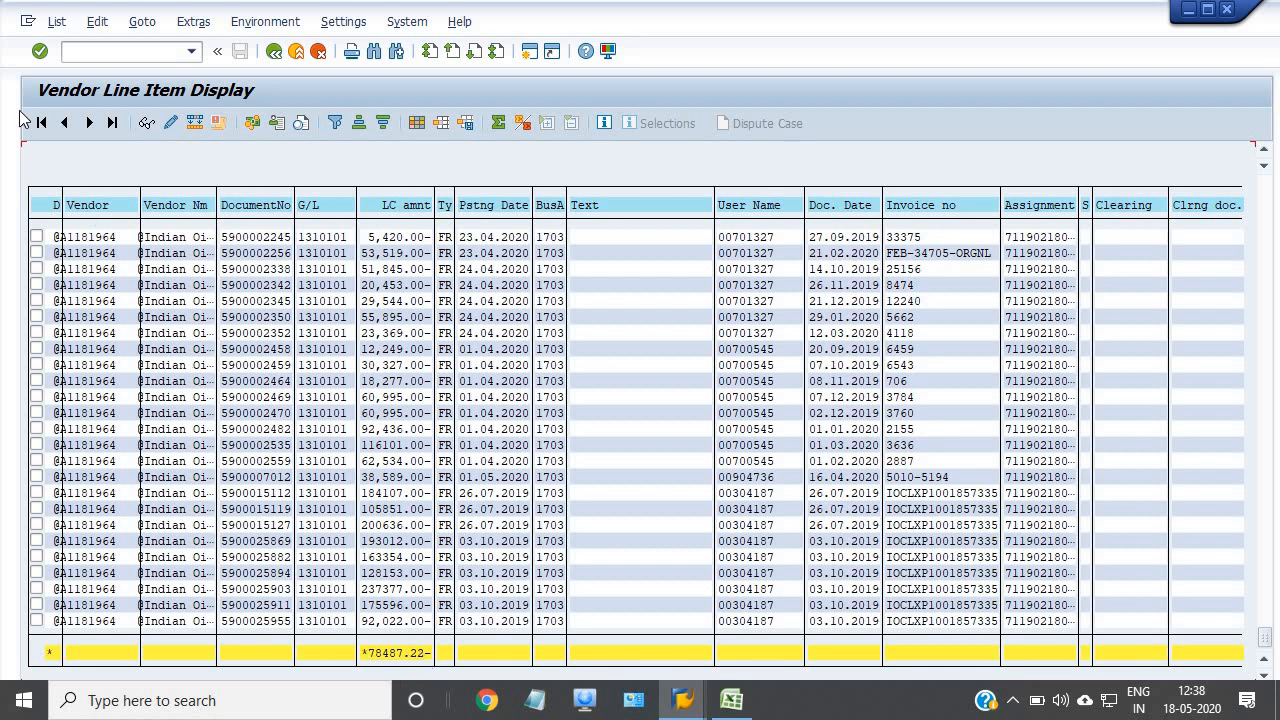
Step: Export the line item list as a spreadsheet in Excel (in MHTML Format), saved to the Desktop as 1017 fuel
click(57, 22)
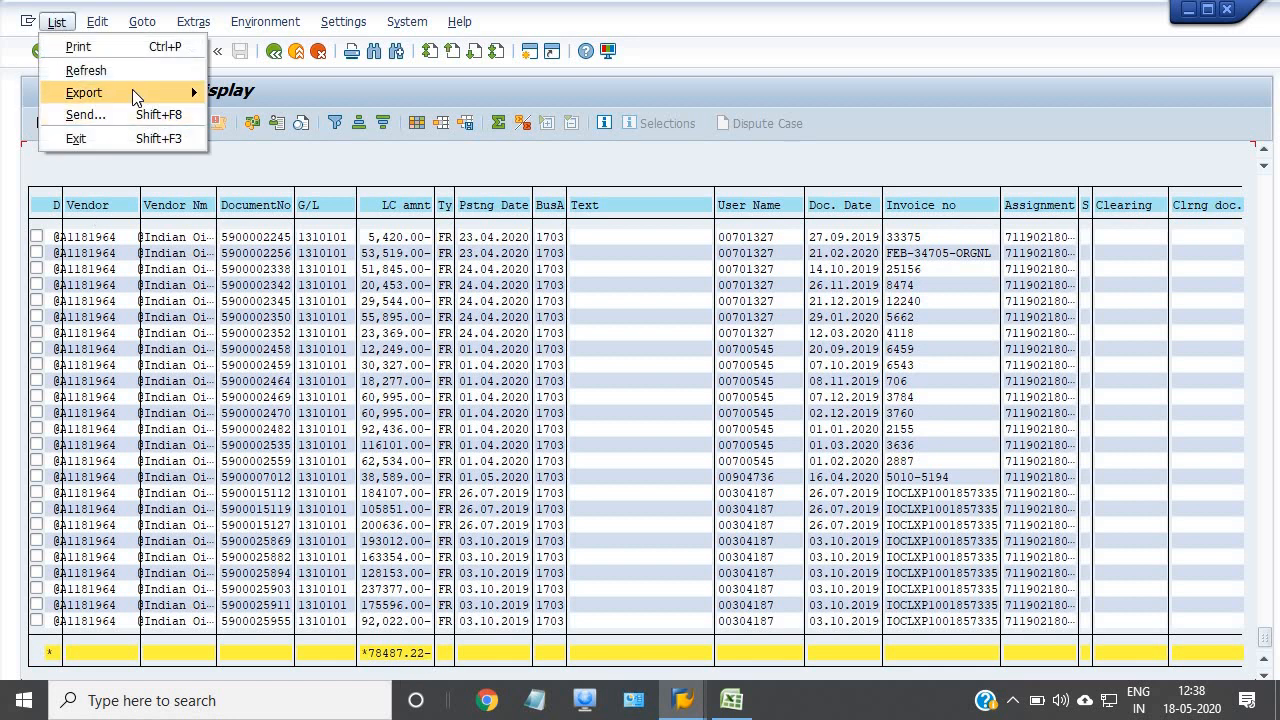
mouse_move(132, 92)
click(247, 116)
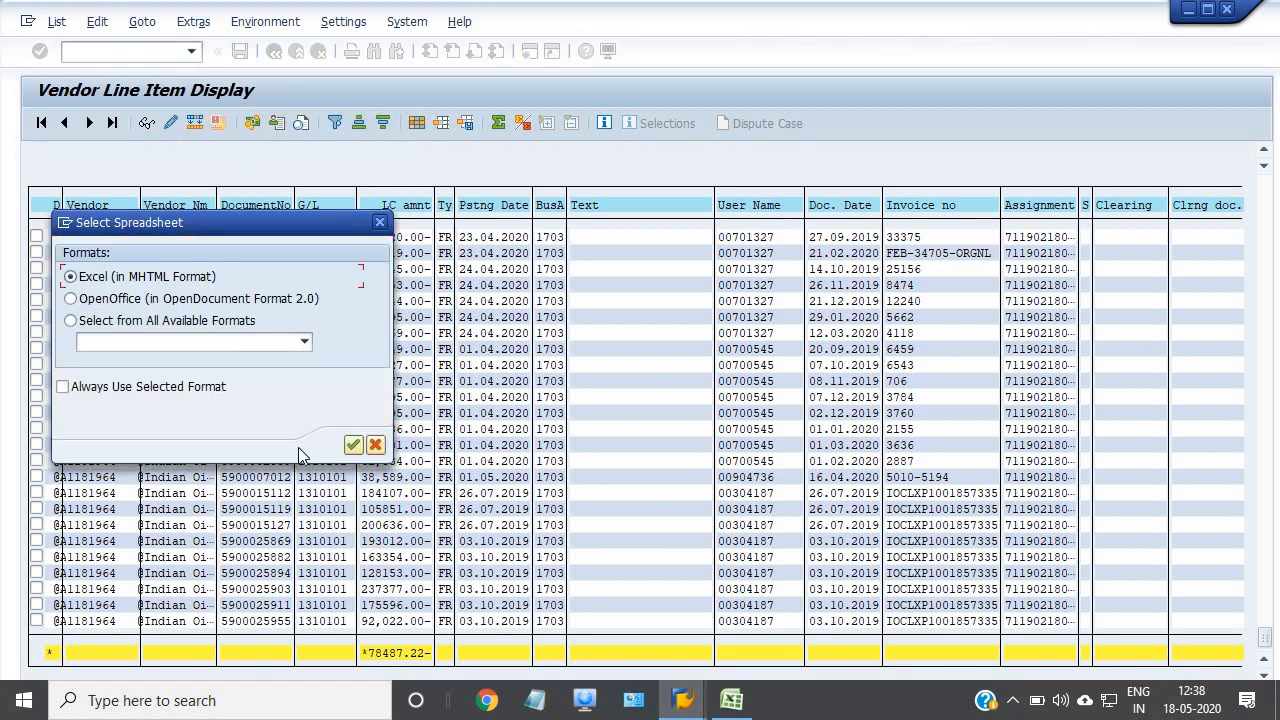
click(353, 445)
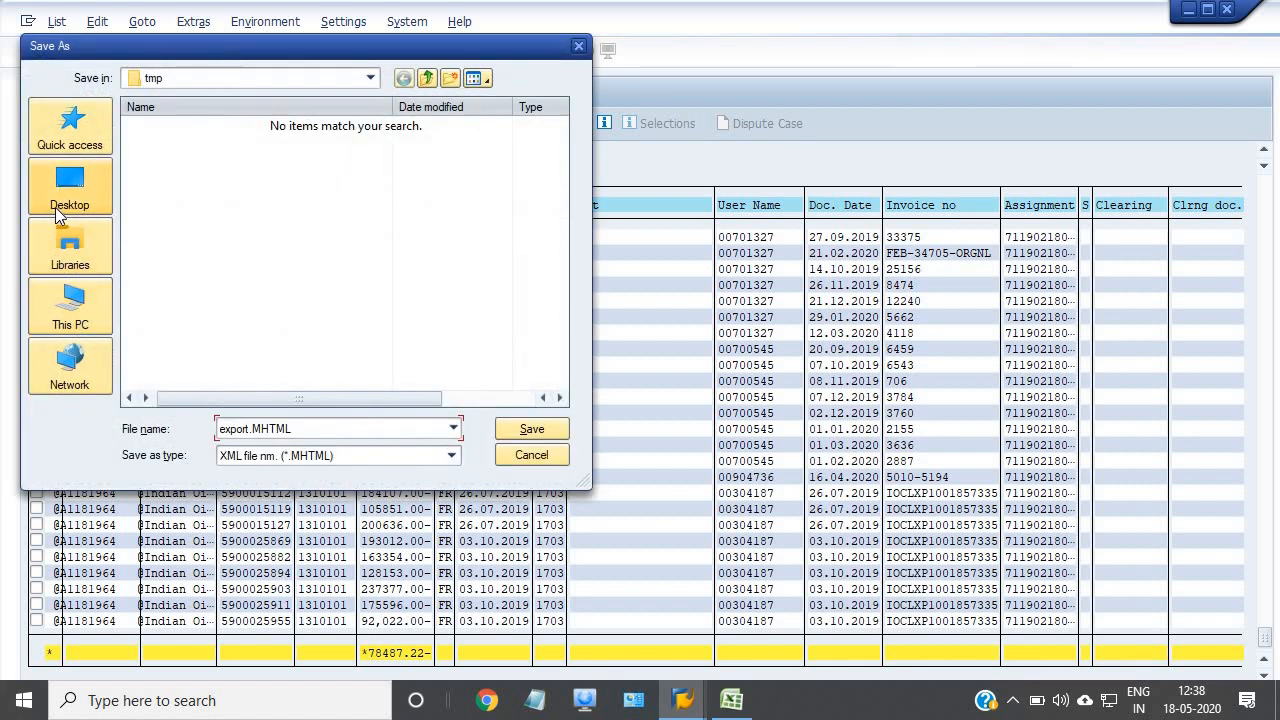
click(55, 207)
click(314, 428)
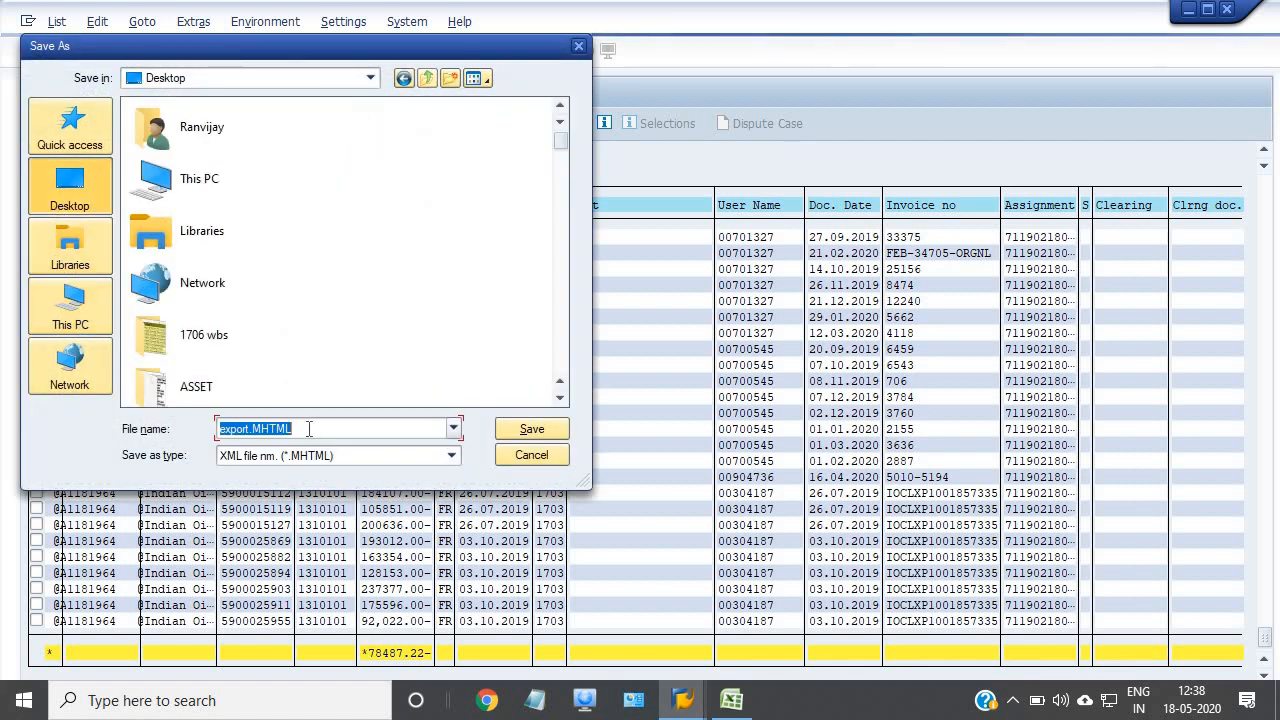
text(1017 final)
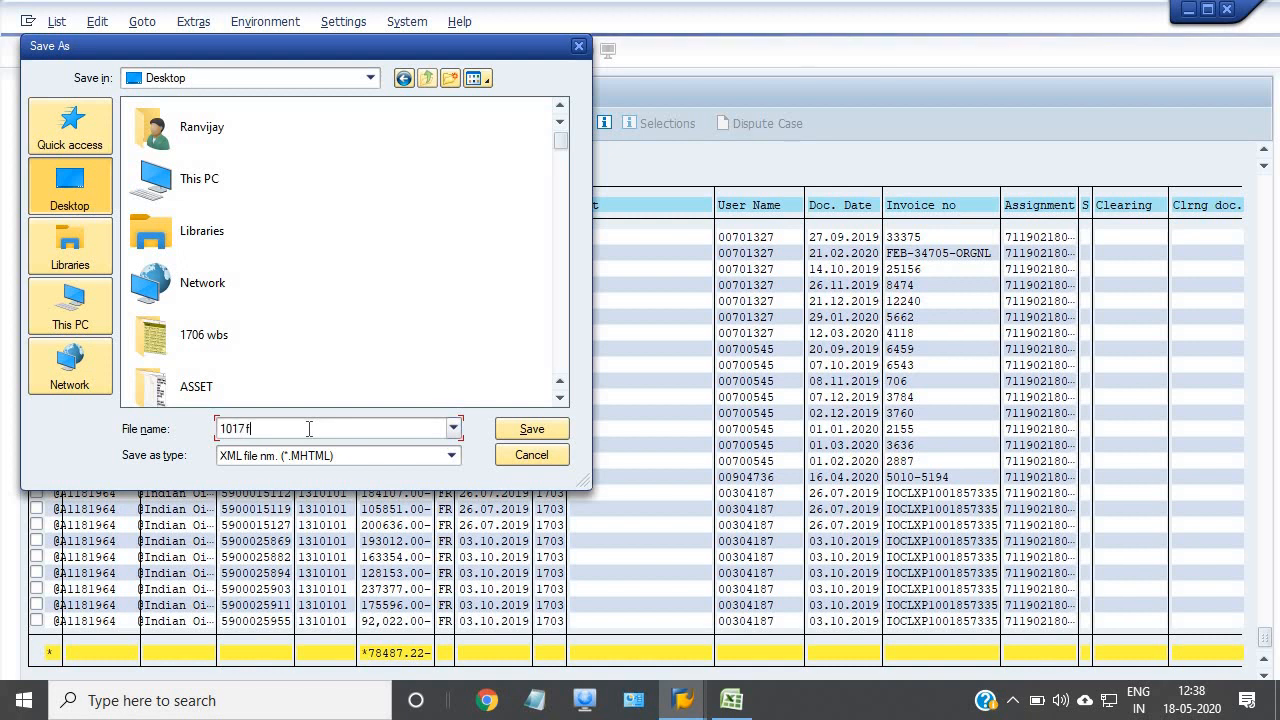
key(Return)
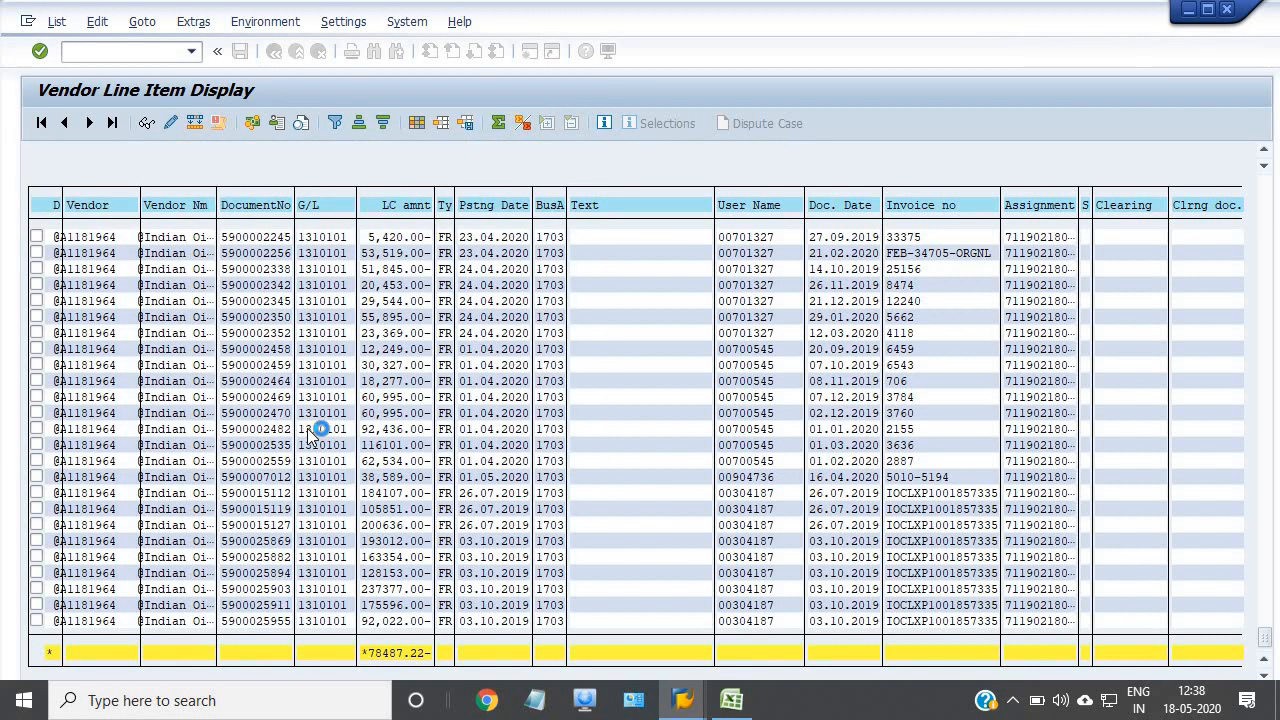
click(428, 499)
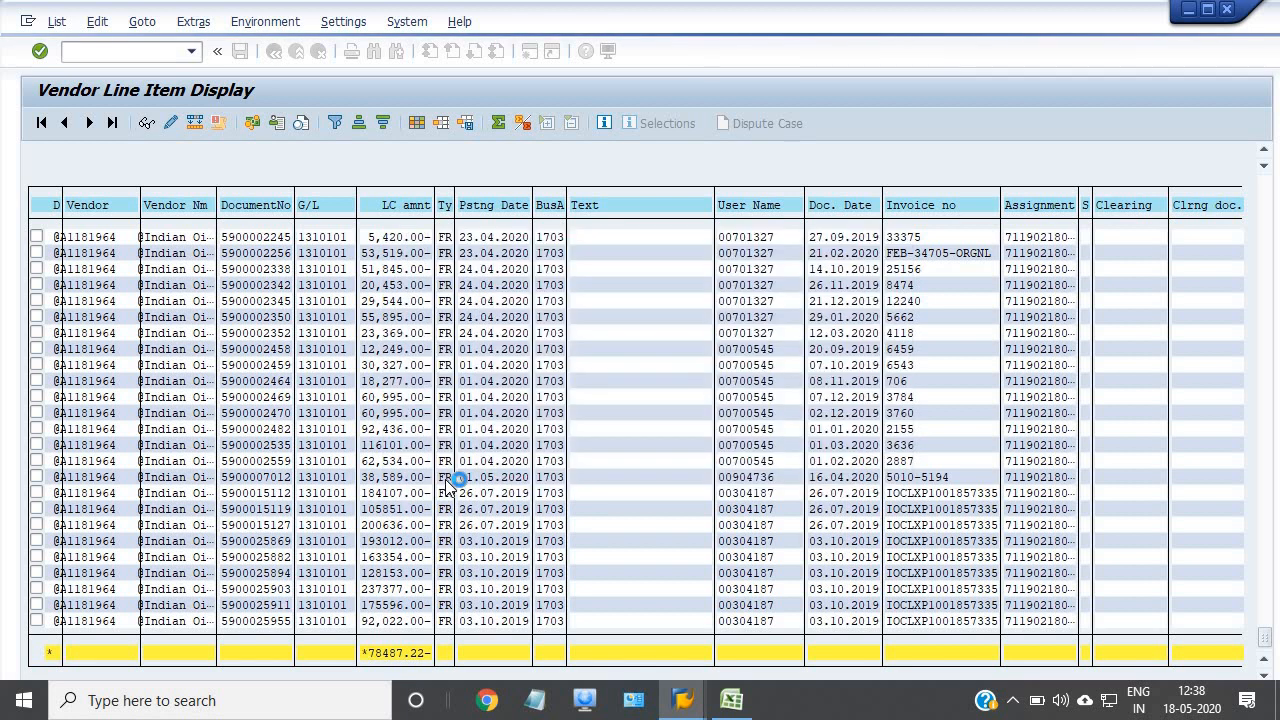
click(443, 476)
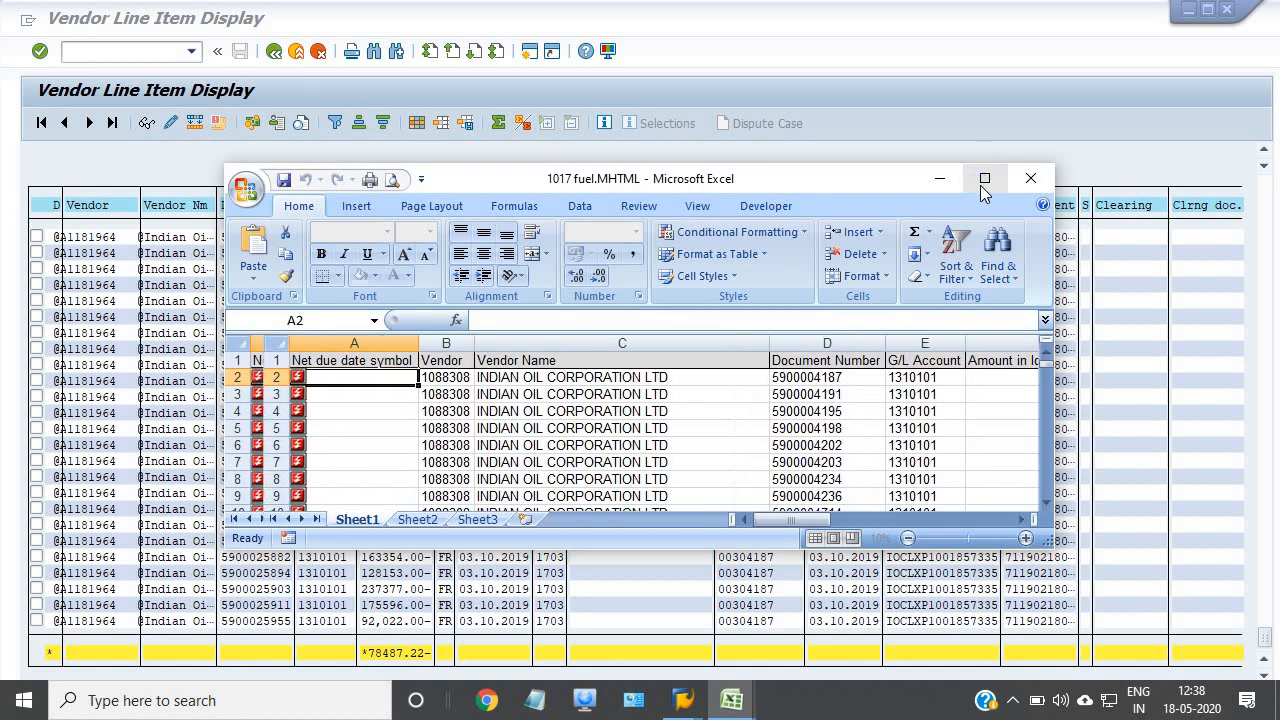
Step: Maximize the exported workbook in Excel and save it on the Desktop as the Excel Workbook 1017 fuel.xlsx
click(980, 180)
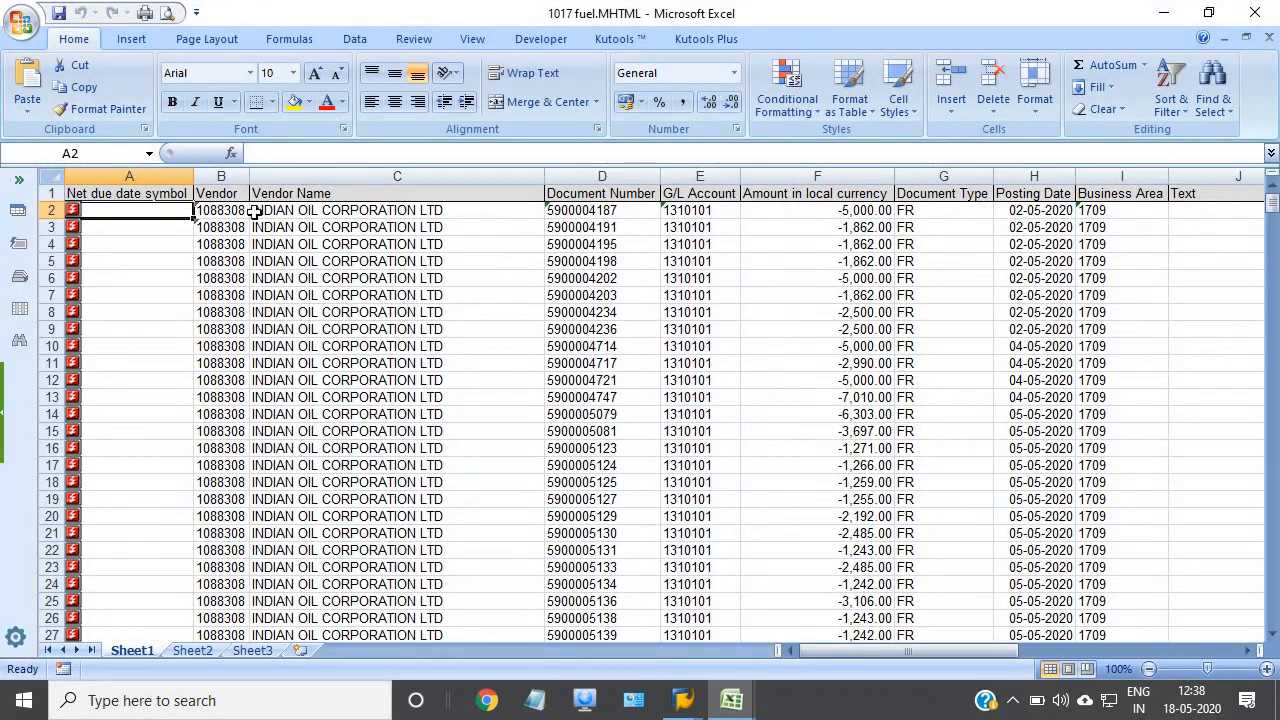
click(24, 26)
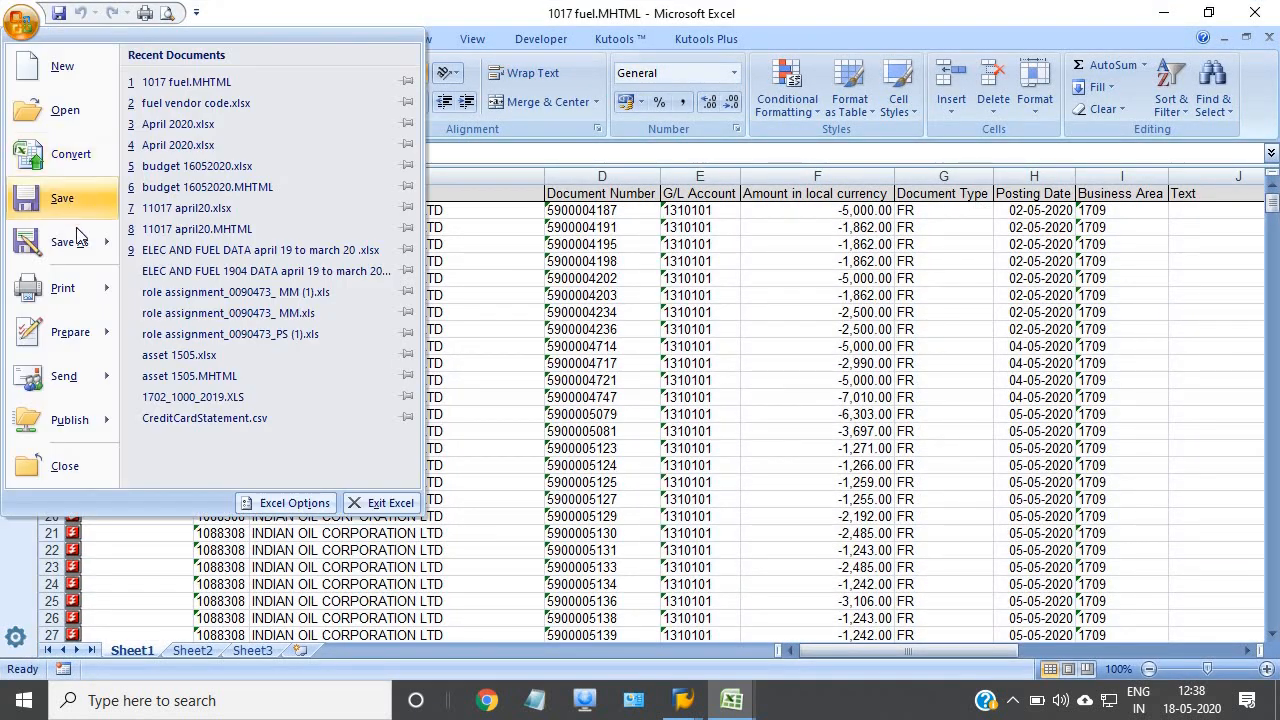
mouse_move(86, 243)
click(220, 90)
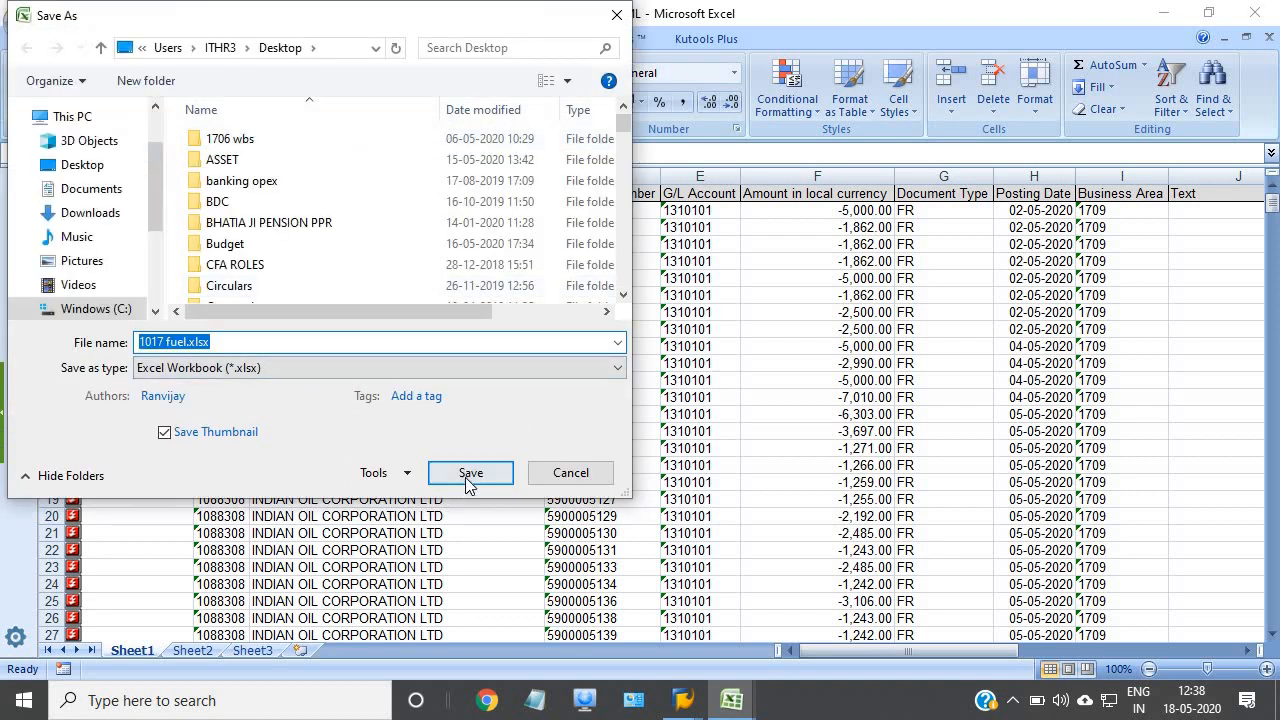
click(464, 484)
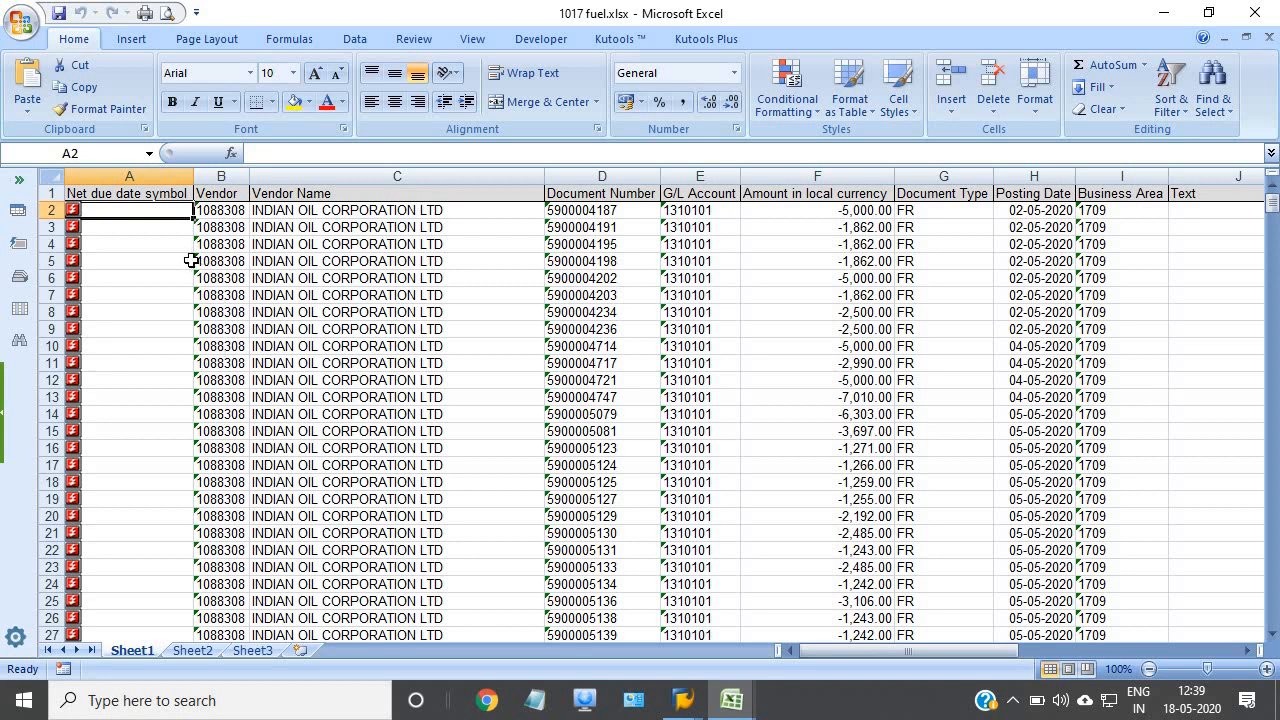
Step: Apply All Borders to every cell of the exported line item sheet
click(53, 179)
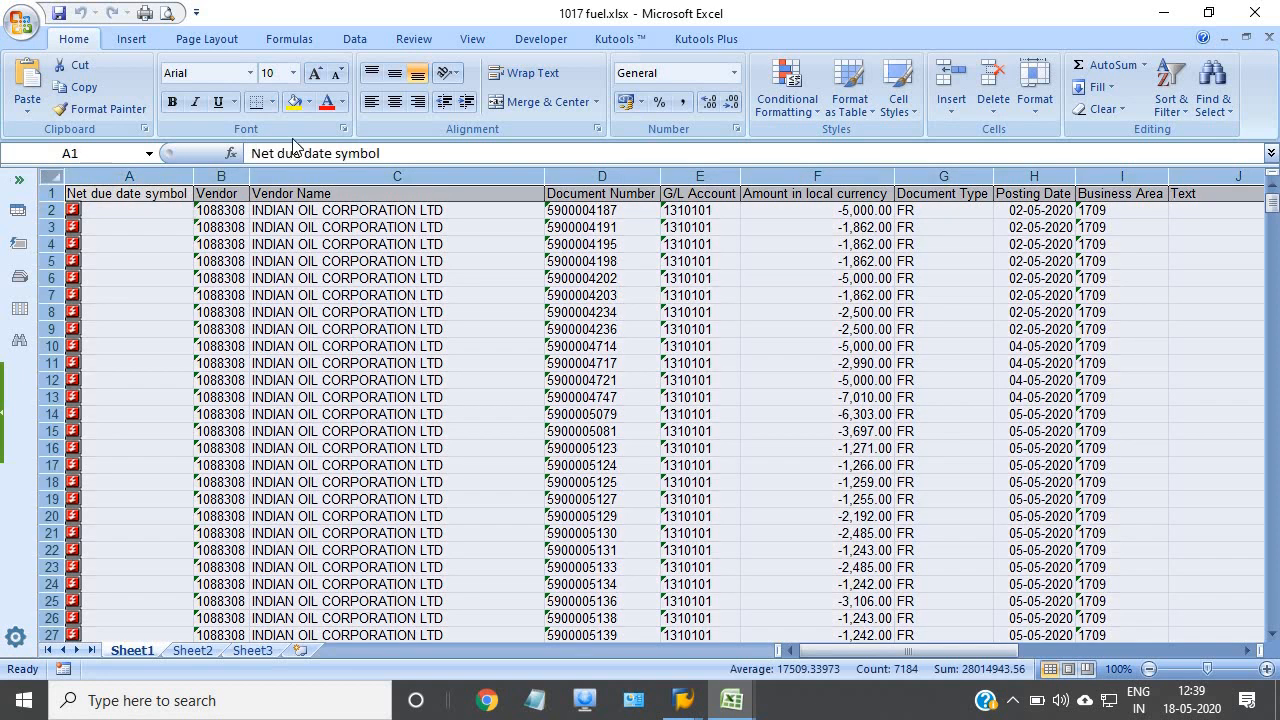
click(273, 103)
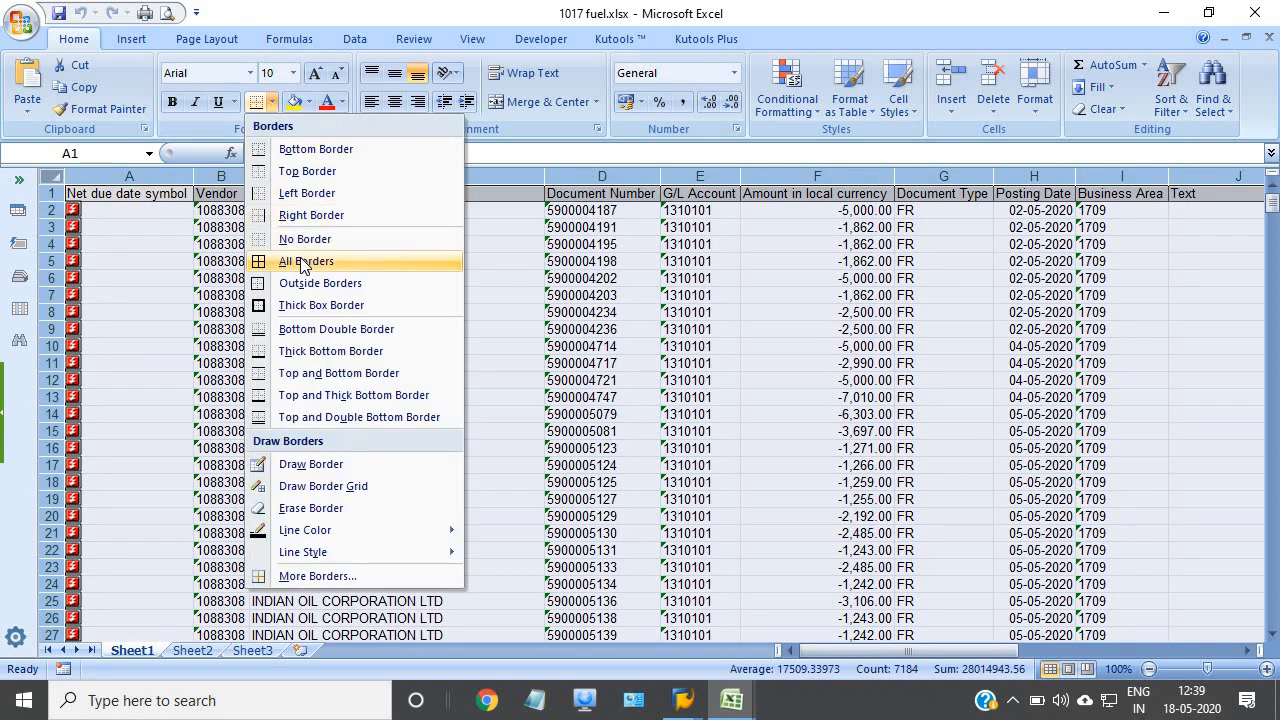
click(300, 256)
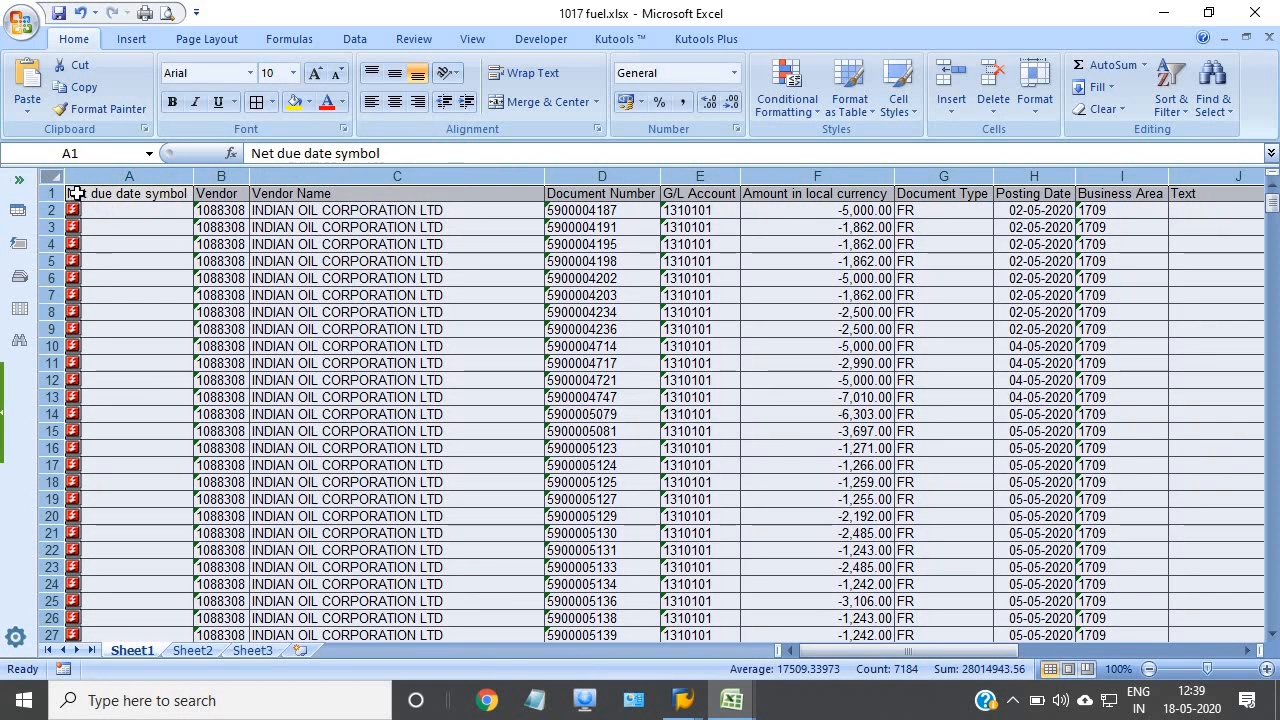
Step: Create a PivotTable on a new worksheet from the line item data in Sheet1 columns A to T
click(130, 39)
click(37, 119)
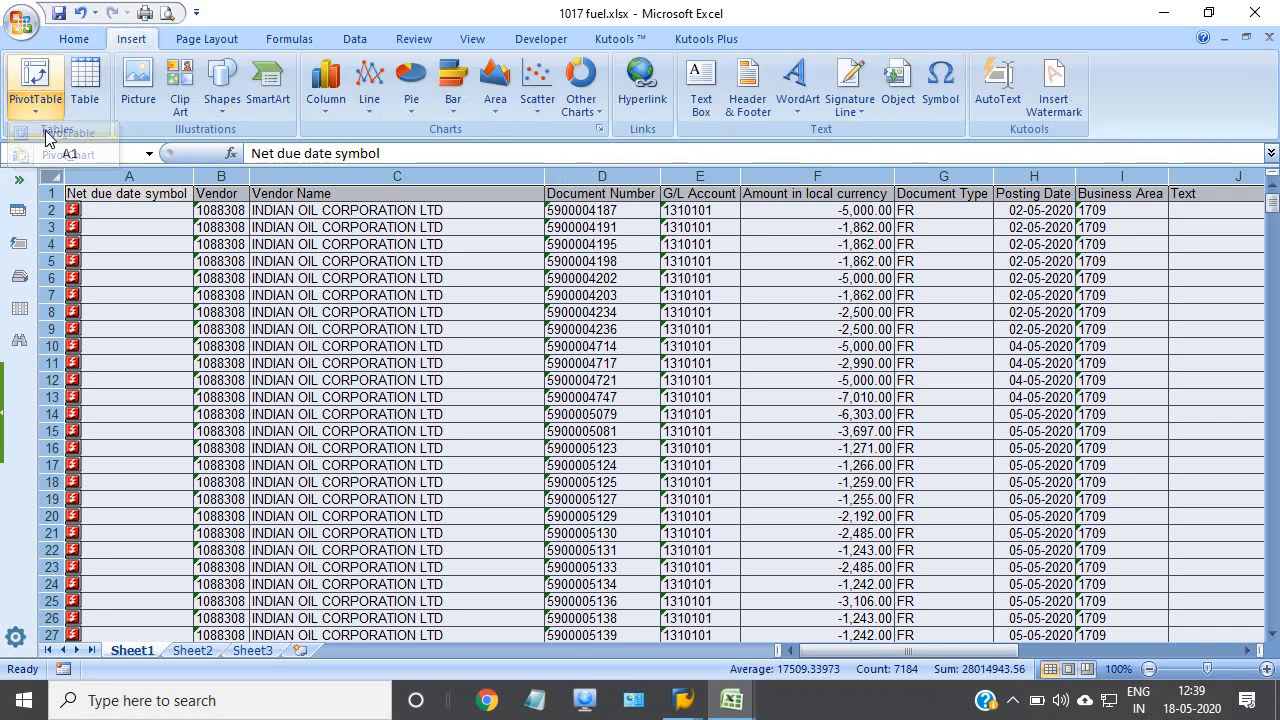
click(40, 134)
click(910, 575)
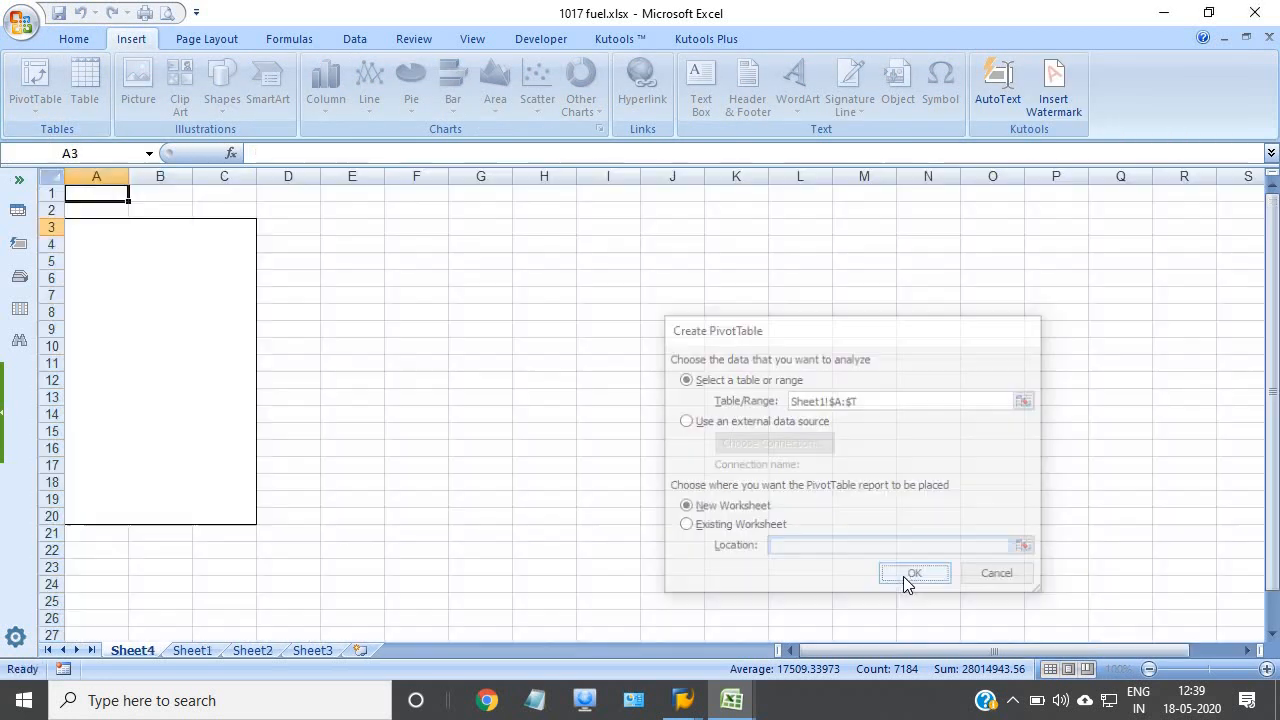
Step: Set Vendor as the pivot's row labels and Amount in local currency as its values, summarized by Sum
drag(915, 262, 917, 585)
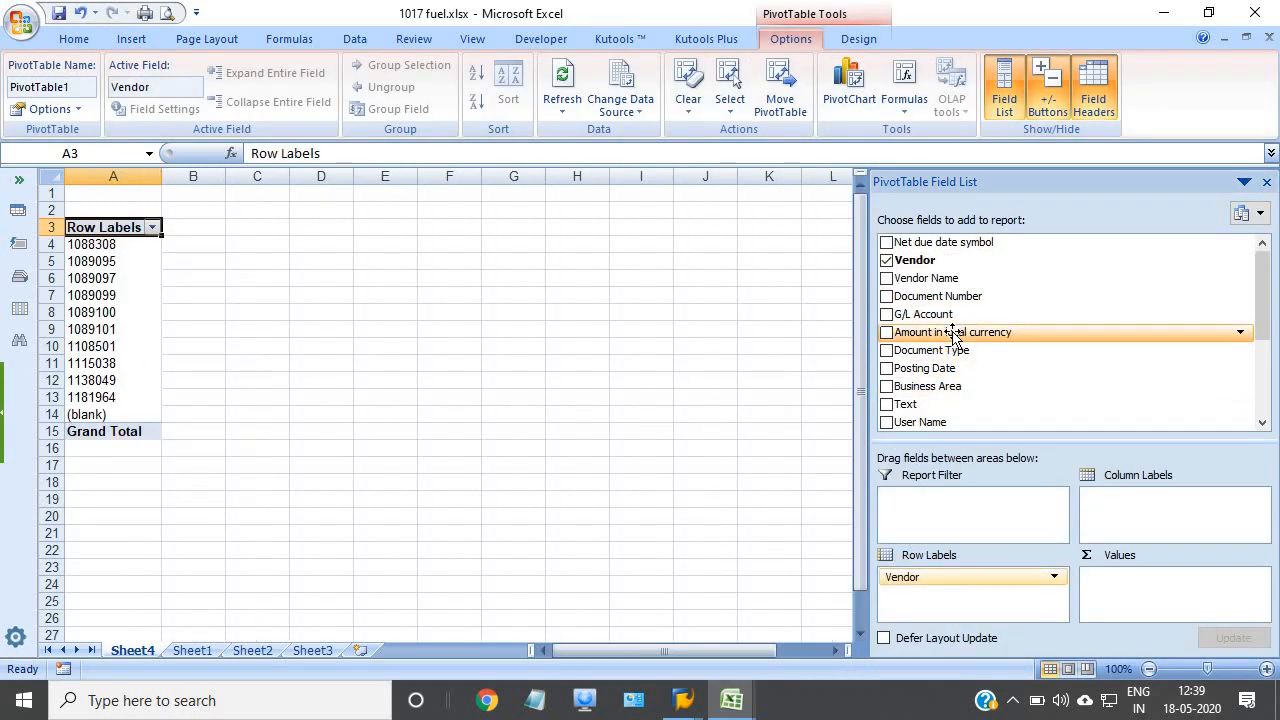
drag(953, 335, 1163, 585)
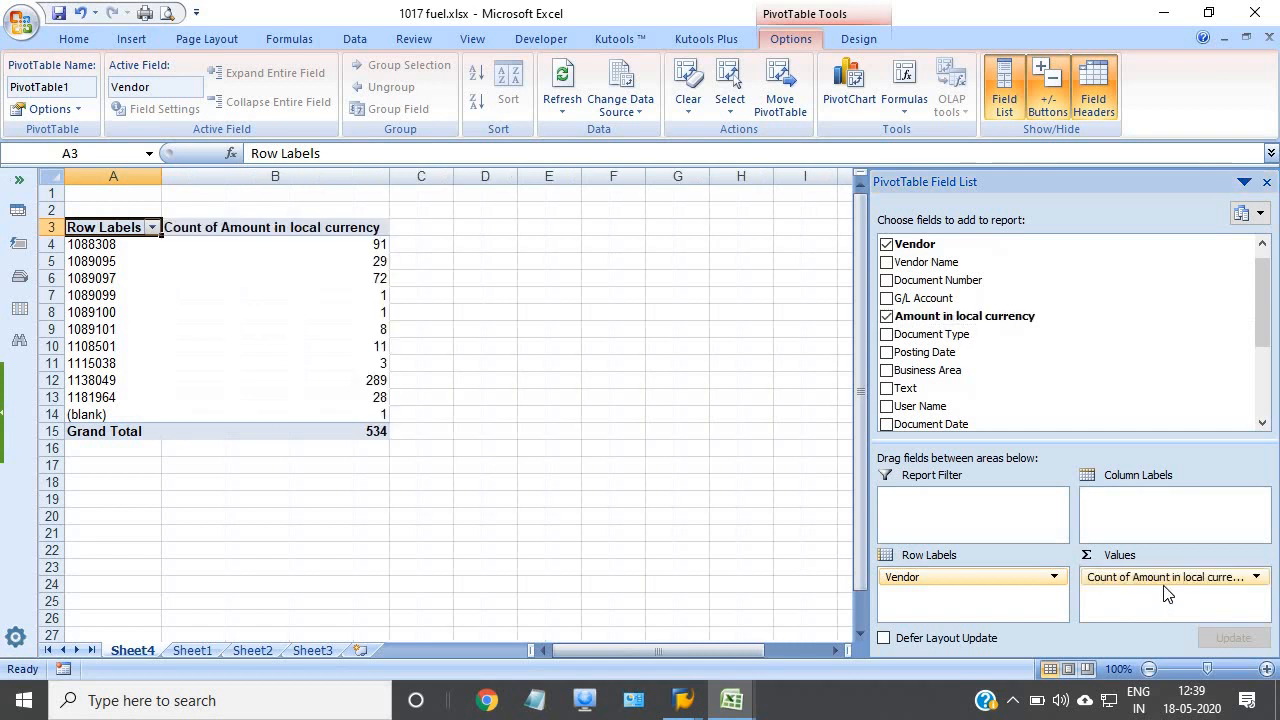
click(1165, 583)
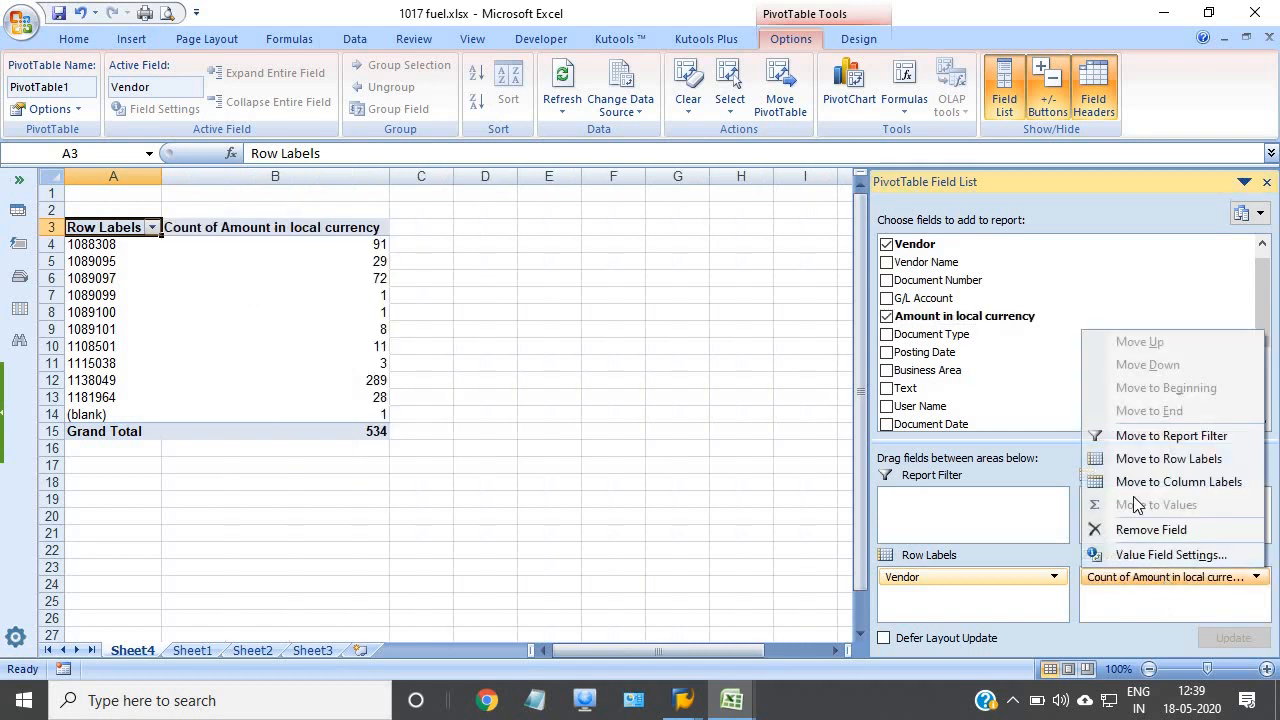
click(1143, 555)
click(726, 478)
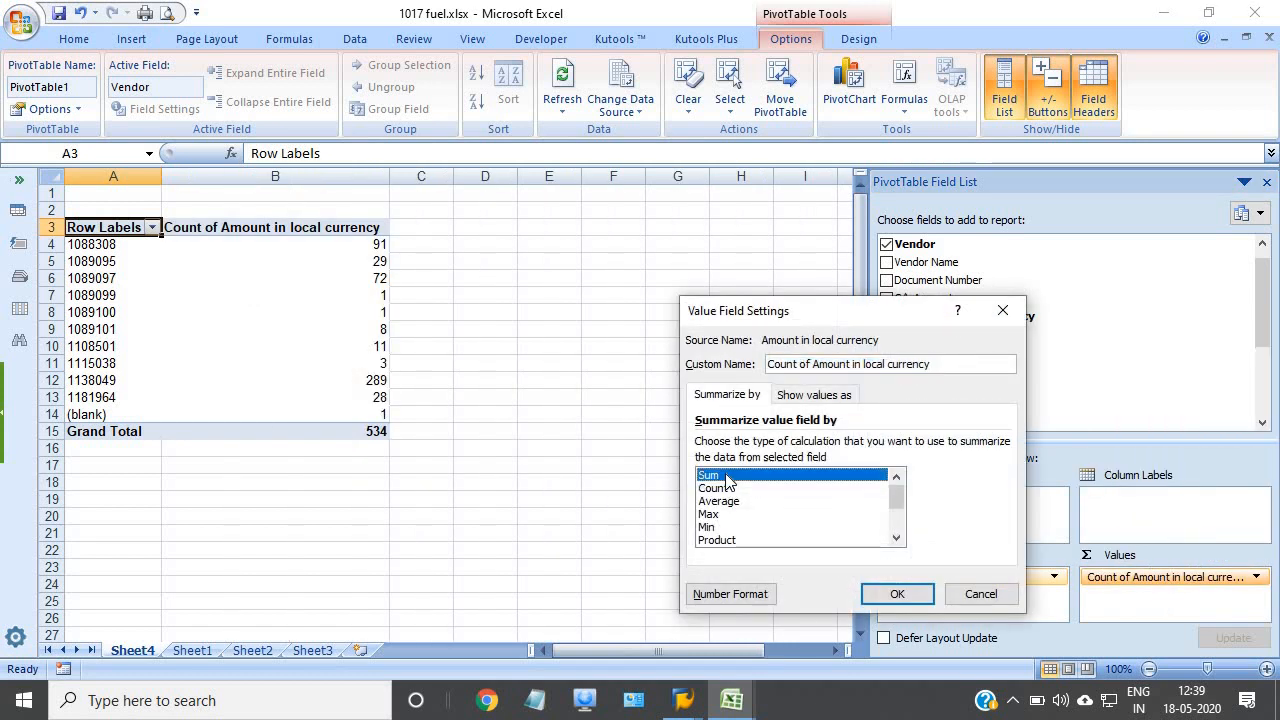
click(871, 597)
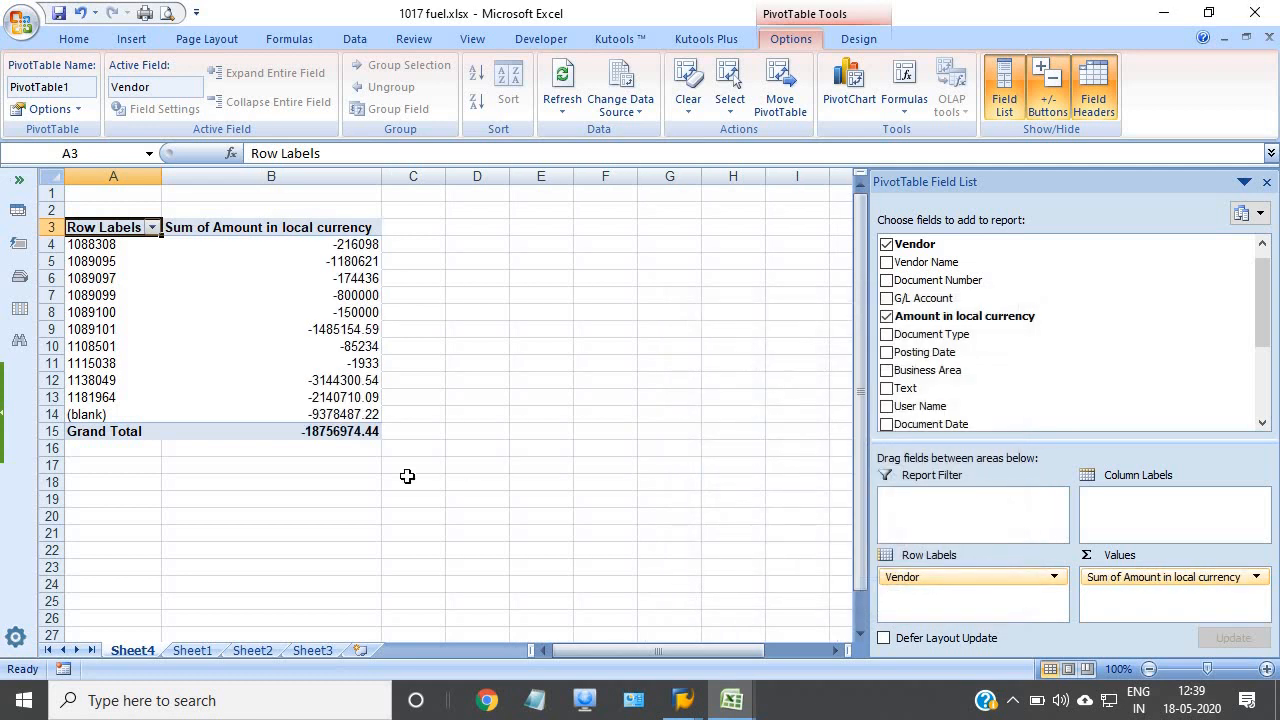